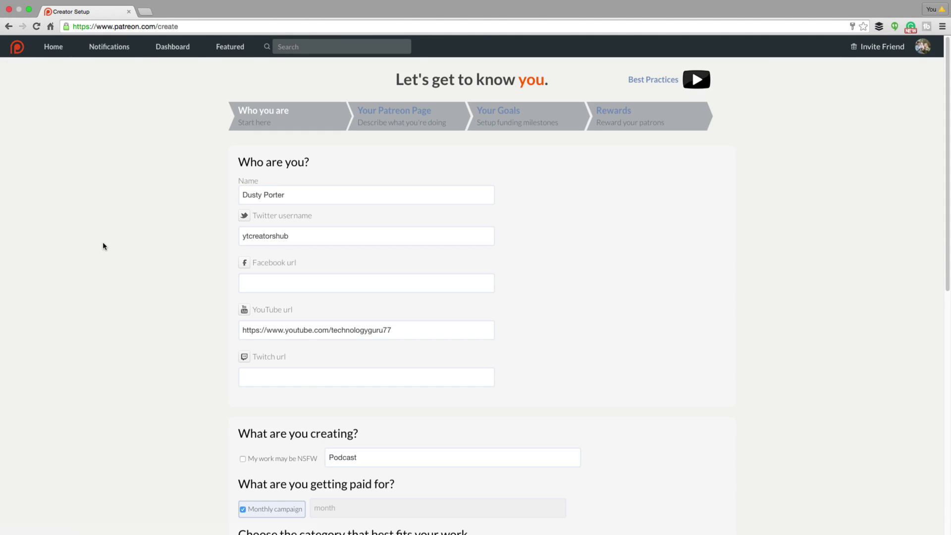
- Set Podcasts as the category that best fits the creator's work in the Who you are stage
{"action": "scroll", "coordinate": [151, 248], "scroll_direction": "down", "scroll_amount": 1}
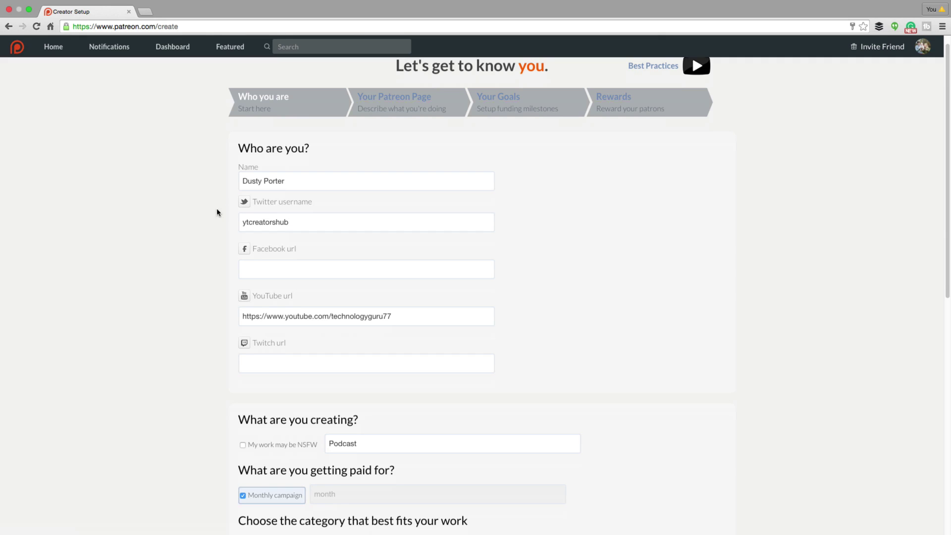
{"action": "scroll", "coordinate": [187, 312], "scroll_direction": "down", "scroll_amount": 2}
{"action": "scroll", "coordinate": [188, 297], "scroll_direction": "down", "scroll_amount": 4}
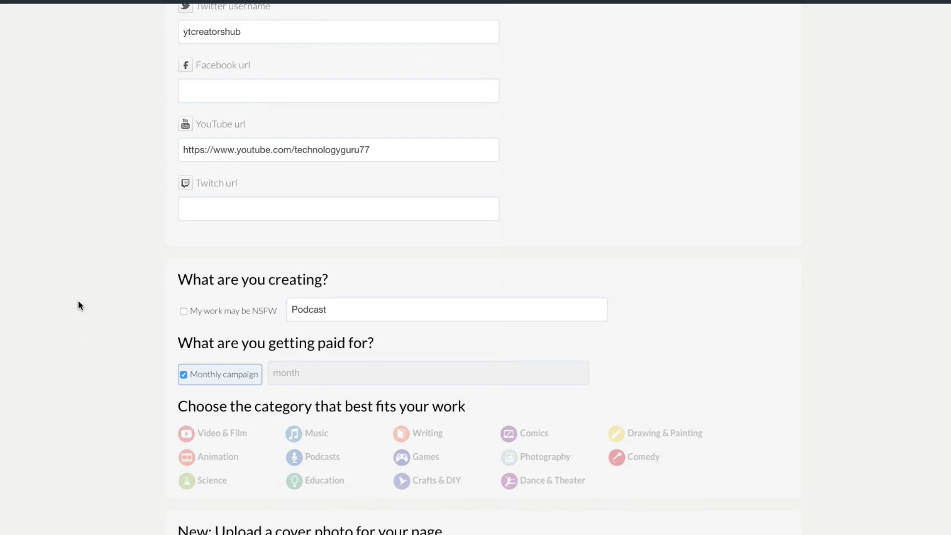
{"action": "scroll", "coordinate": [82, 307], "scroll_direction": "down", "scroll_amount": 3}
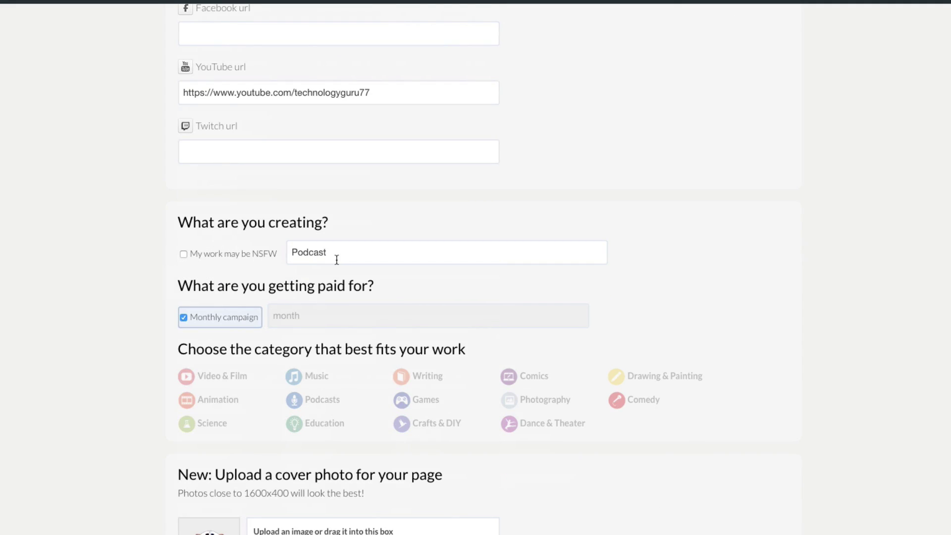
{"action": "left_click_drag", "start_coordinate": [334, 252], "coordinate": [291, 253]}
{"action": "scroll", "coordinate": [329, 425], "scroll_direction": "down", "scroll_amount": 1}
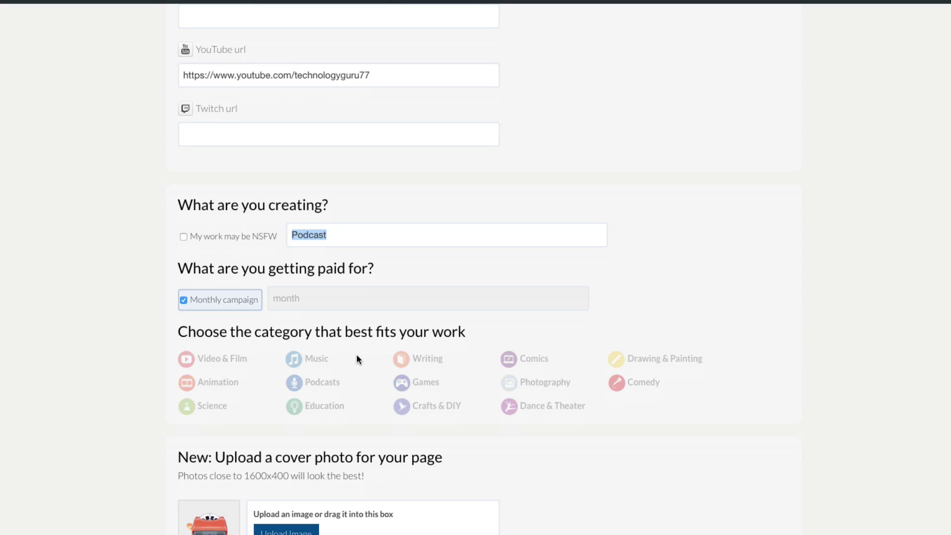
{"action": "left_click", "coordinate": [299, 384]}
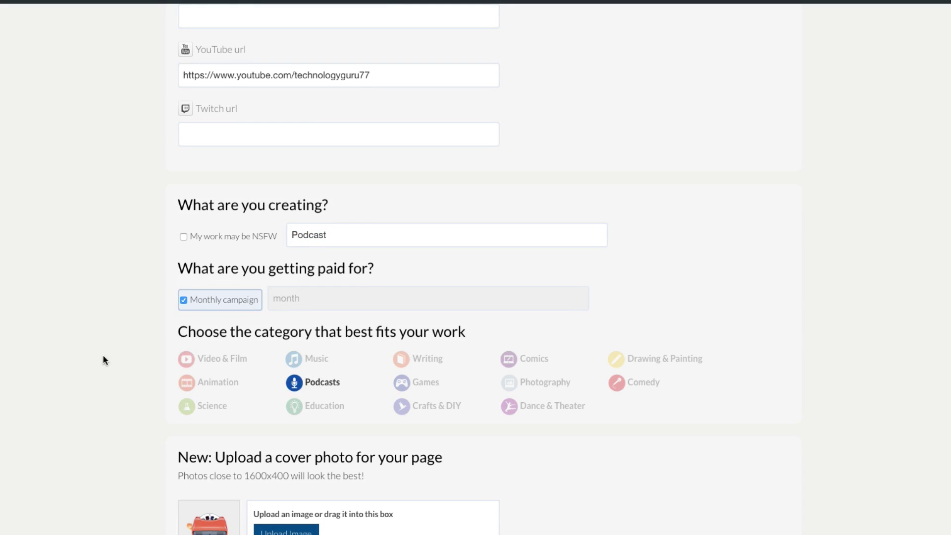
- Examine the cover photo upload section and its recommended image size
{"action": "scroll", "coordinate": [99, 362], "scroll_direction": "down", "scroll_amount": 1}
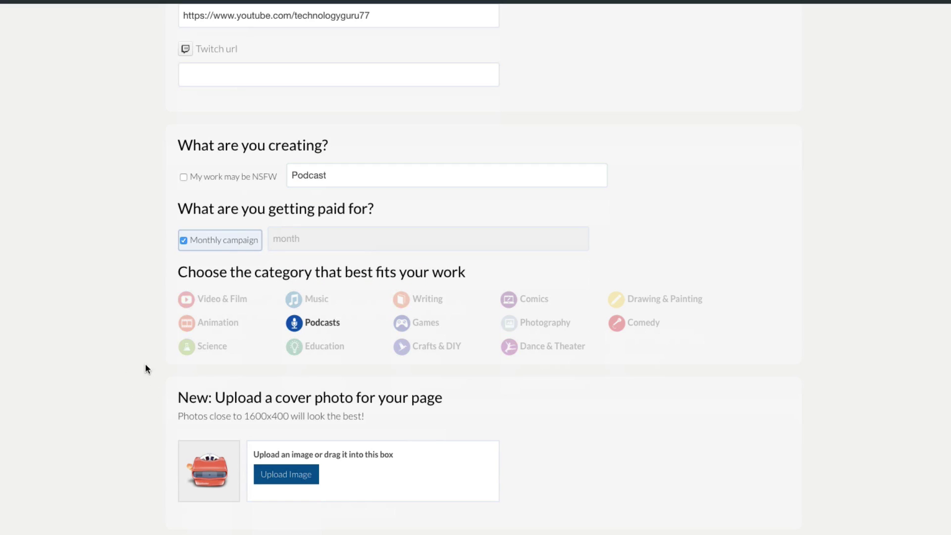
{"action": "left_click_drag", "start_coordinate": [177, 416], "coordinate": [369, 418]}
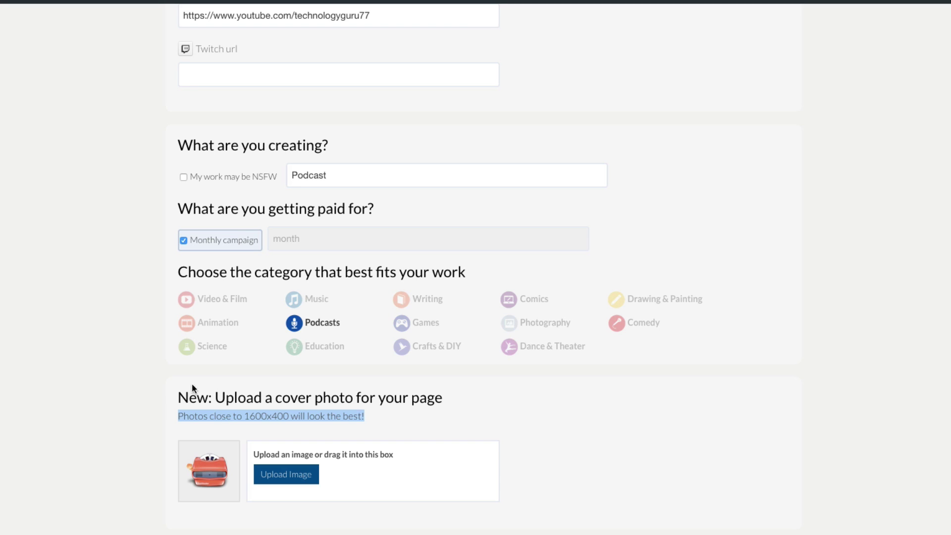
- Open the creator's public profile page from the account options and look over its header
{"action": "scroll", "coordinate": [116, 358], "scroll_direction": "up", "scroll_amount": 7}
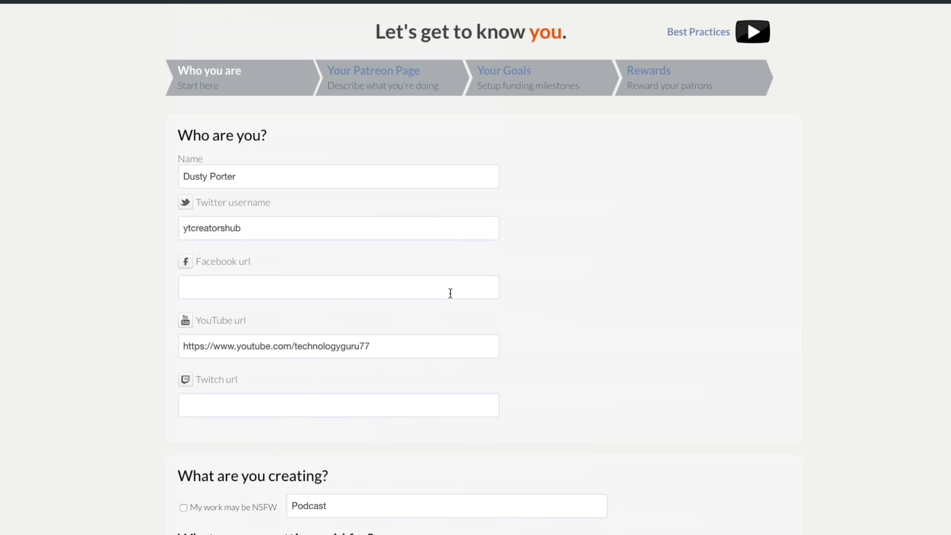
{"action": "mouse_move", "coordinate": [924, 47]}
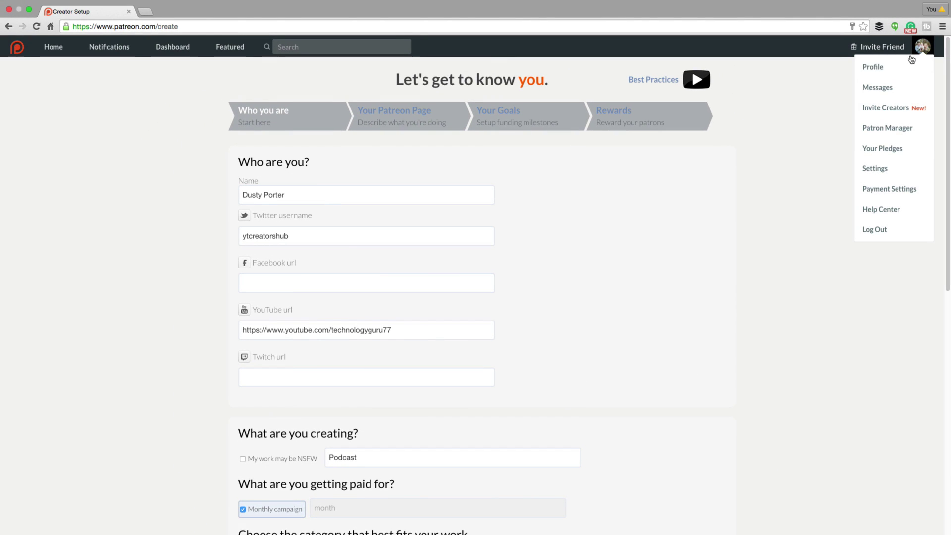
{"action": "left_click", "coordinate": [888, 66]}
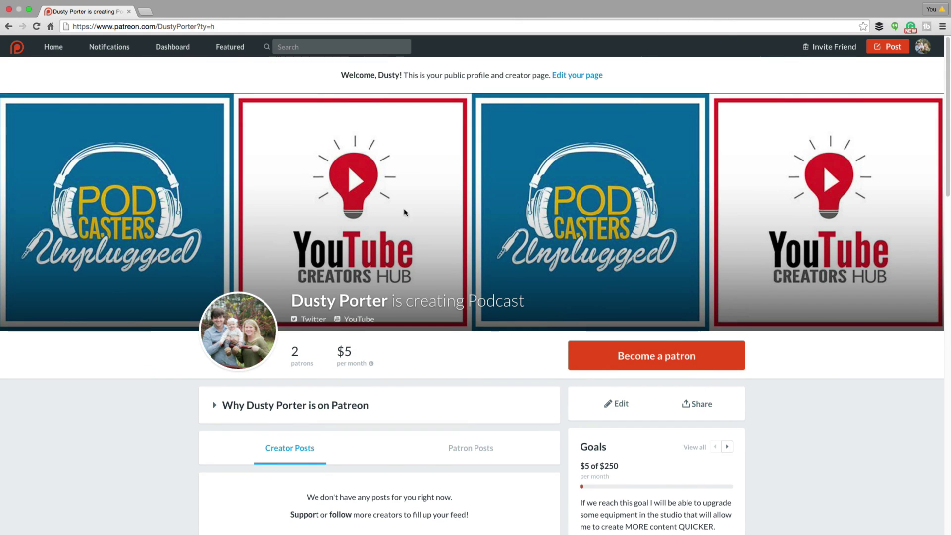
{"action": "scroll", "coordinate": [57, 409], "scroll_direction": "down", "scroll_amount": 3}
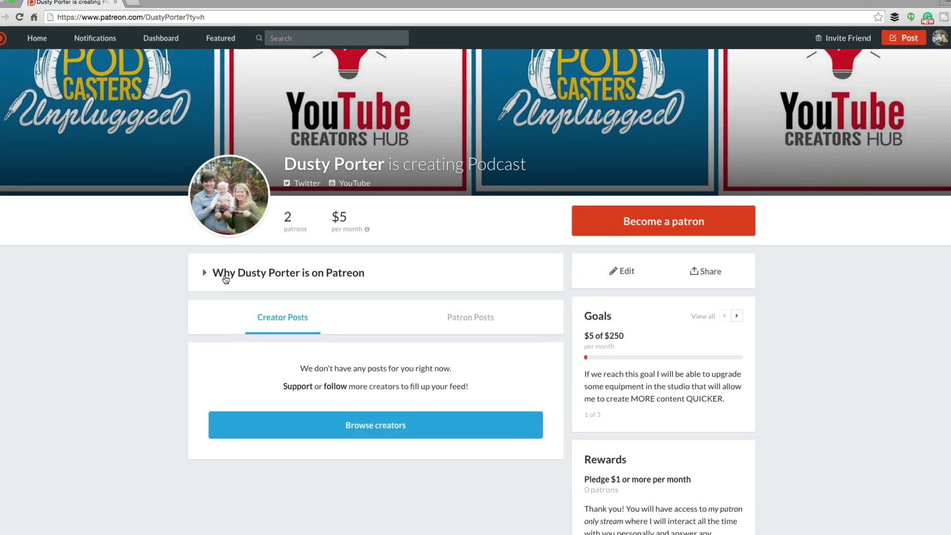
- Expand the section on why the creator is on Patreon and read its description alongside the goals and rewards
{"action": "left_click", "coordinate": [224, 274]}
{"action": "scroll", "coordinate": [143, 388], "scroll_direction": "down", "scroll_amount": 2}
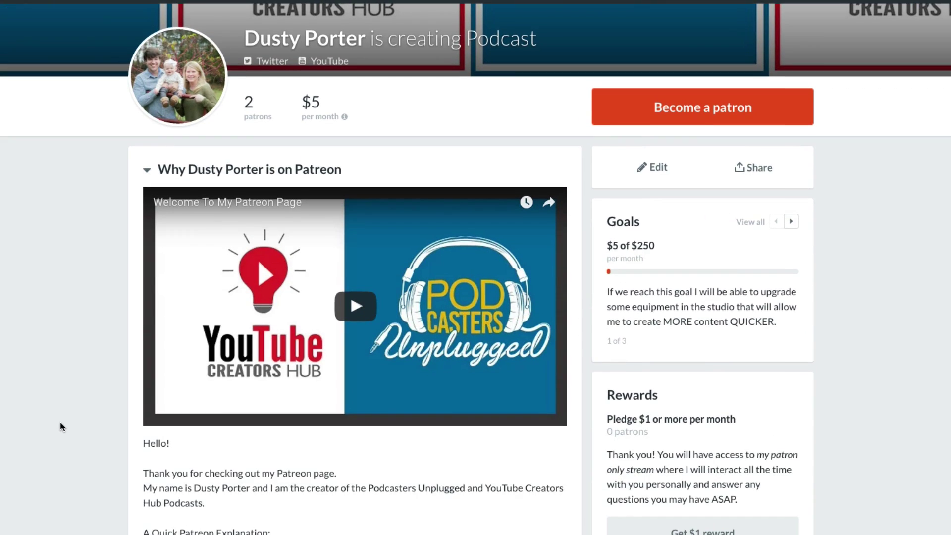
{"action": "scroll", "coordinate": [61, 421], "scroll_direction": "down", "scroll_amount": 9}
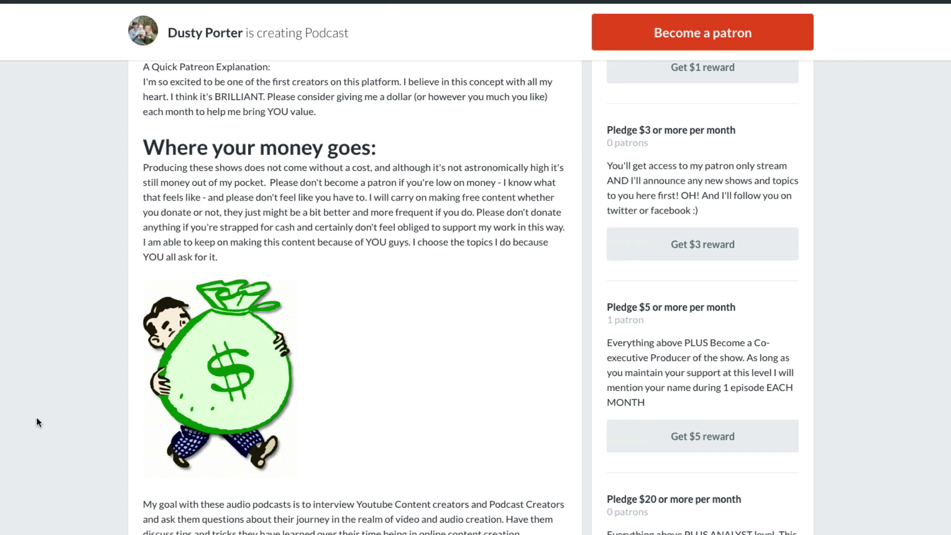
{"action": "scroll", "coordinate": [38, 421], "scroll_direction": "up", "scroll_amount": 2}
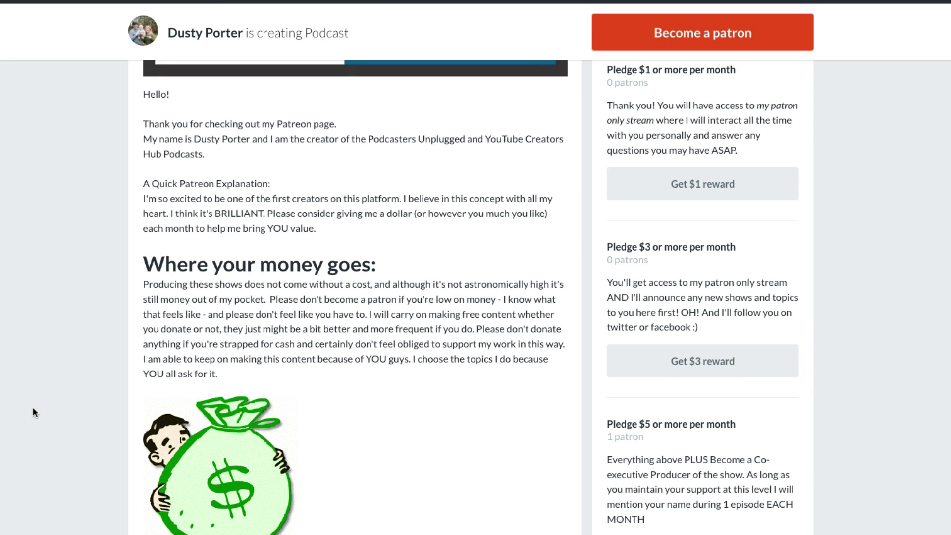
{"action": "scroll", "coordinate": [29, 405], "scroll_direction": "up", "scroll_amount": 3}
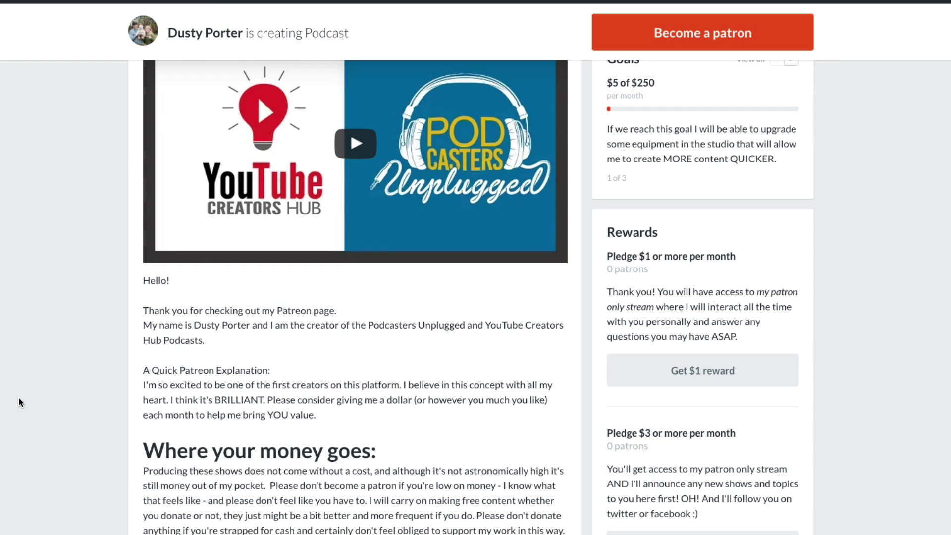
{"action": "scroll", "coordinate": [19, 402], "scroll_direction": "up", "scroll_amount": 3}
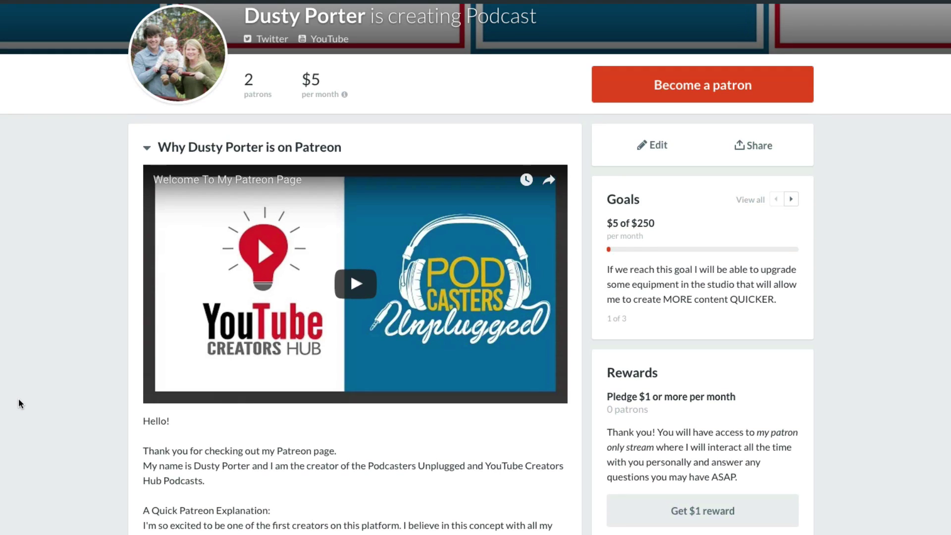
- Play the "Welcome To My Patreon Page" video on the creator's profile
{"action": "scroll", "coordinate": [19, 399], "scroll_direction": "down", "scroll_amount": 1}
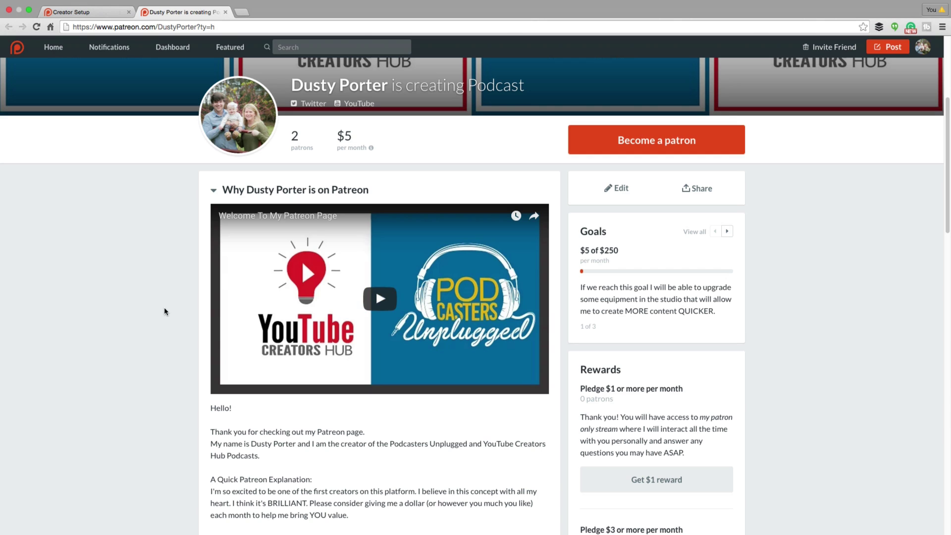
{"action": "left_click", "coordinate": [378, 297]}
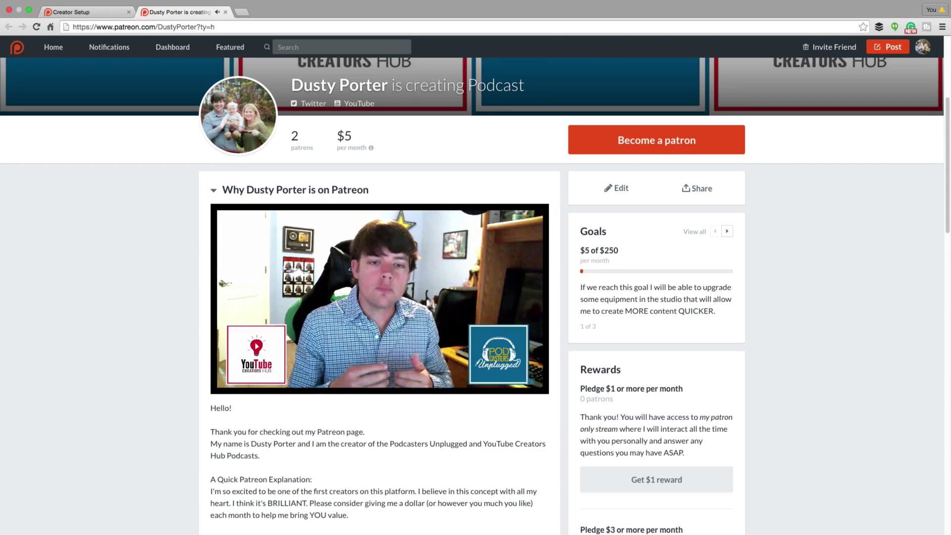
{"action": "mouse_move", "coordinate": [213, 228]}
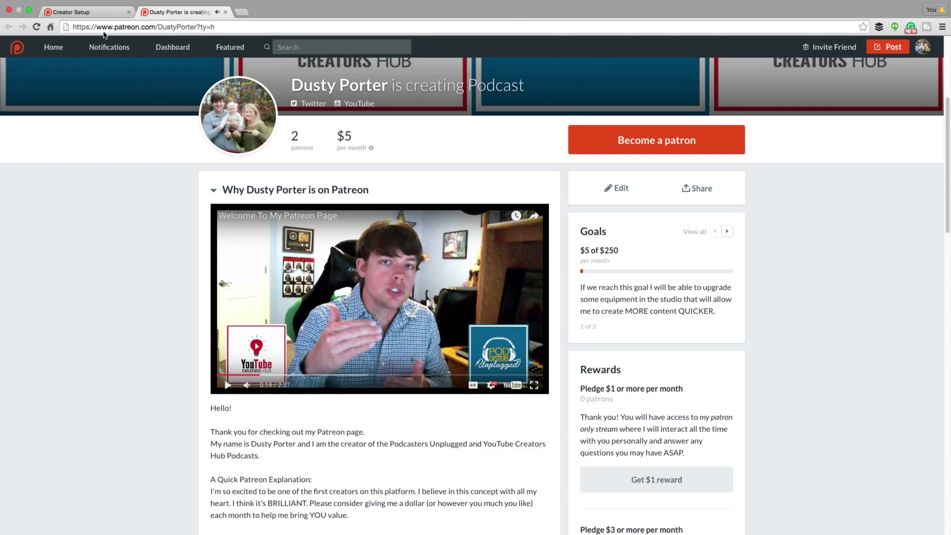
- Return to the creator setup and examine the Your Video section in the Your Patreon Page stage
{"action": "left_click", "coordinate": [99, 14]}
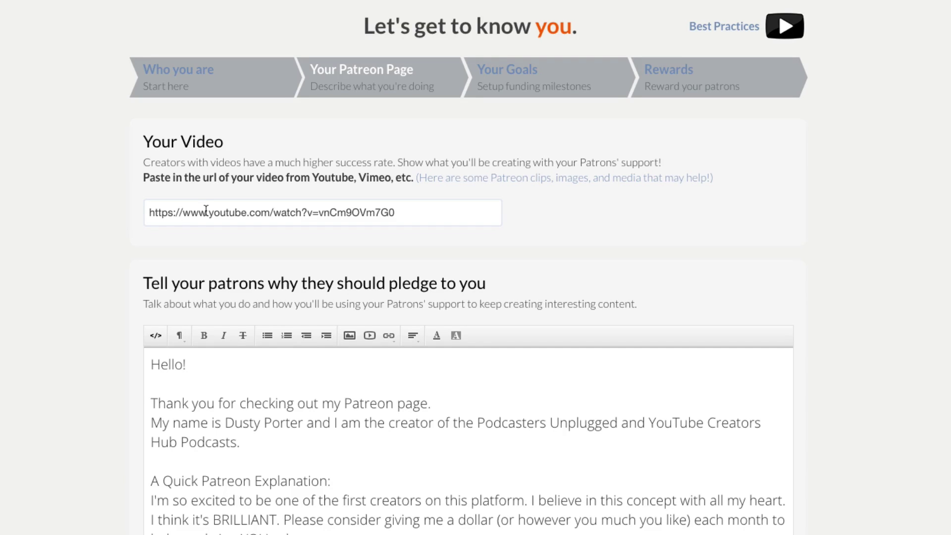
{"action": "left_click_drag", "start_coordinate": [143, 138], "coordinate": [235, 144]}
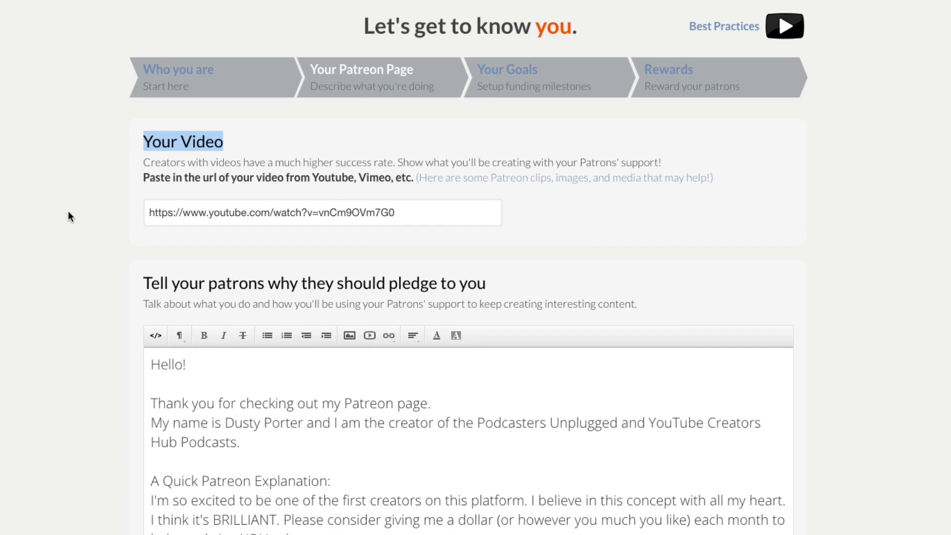
- Read through the pledge description for patrons, from the greeting and "Where your money goes" to the monthly reward levels
{"action": "scroll", "coordinate": [68, 212], "scroll_direction": "down", "scroll_amount": 2}
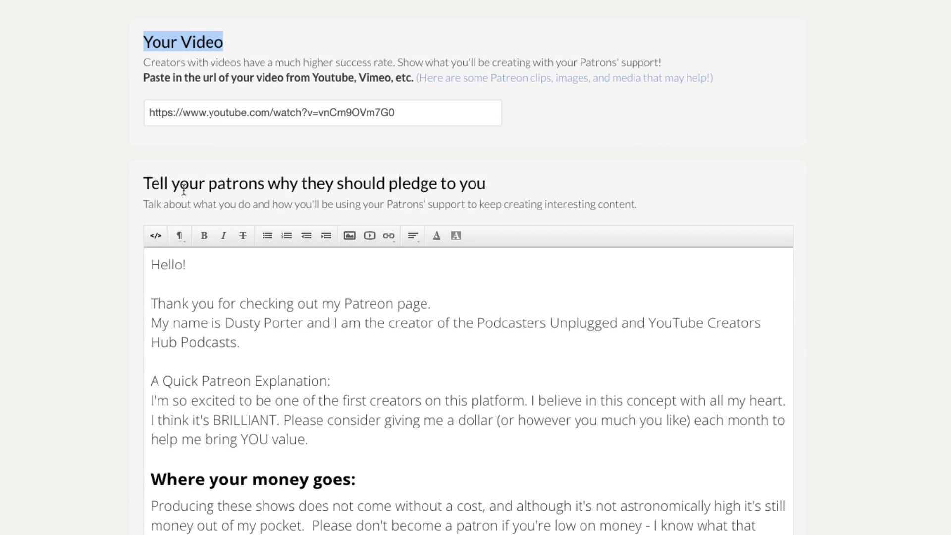
{"action": "scroll", "coordinate": [64, 268], "scroll_direction": "down", "scroll_amount": 2}
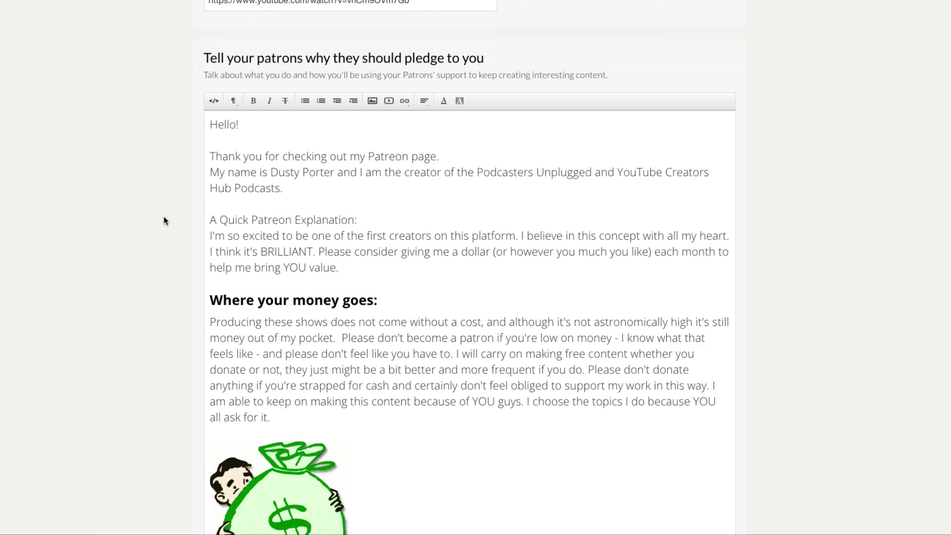
{"action": "scroll", "coordinate": [163, 222], "scroll_direction": "down", "scroll_amount": 1}
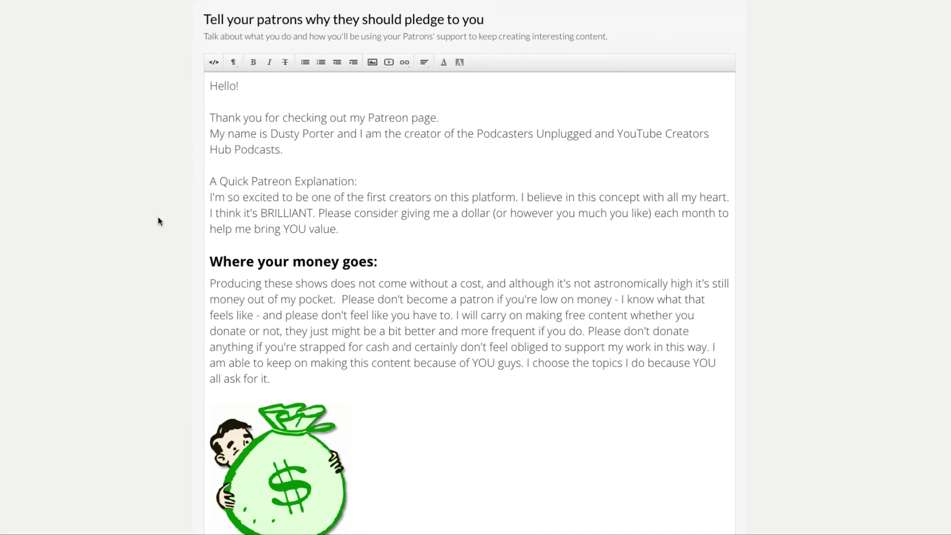
{"action": "scroll", "coordinate": [156, 208], "scroll_direction": "down", "scroll_amount": 1}
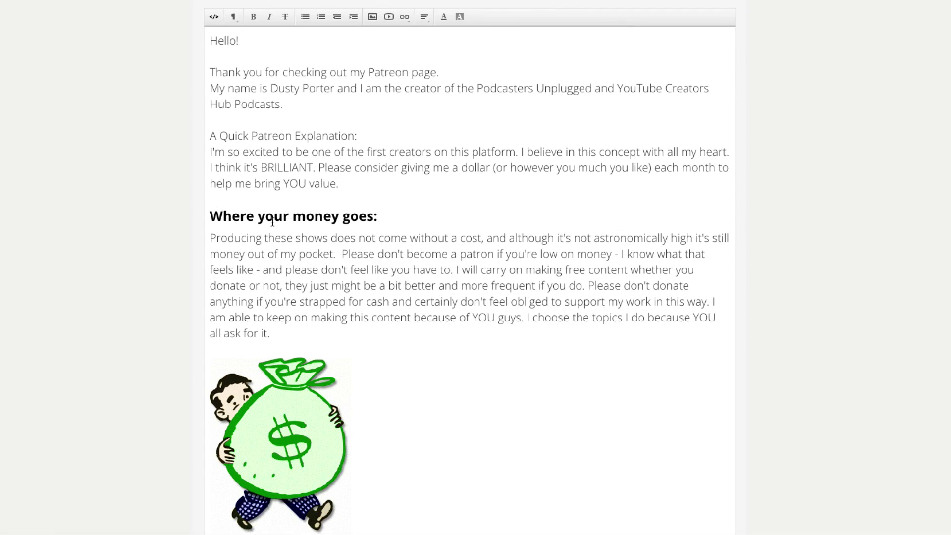
{"action": "scroll", "coordinate": [151, 219], "scroll_direction": "down", "scroll_amount": 2}
{"action": "scroll", "coordinate": [148, 213], "scroll_direction": "down", "scroll_amount": 8}
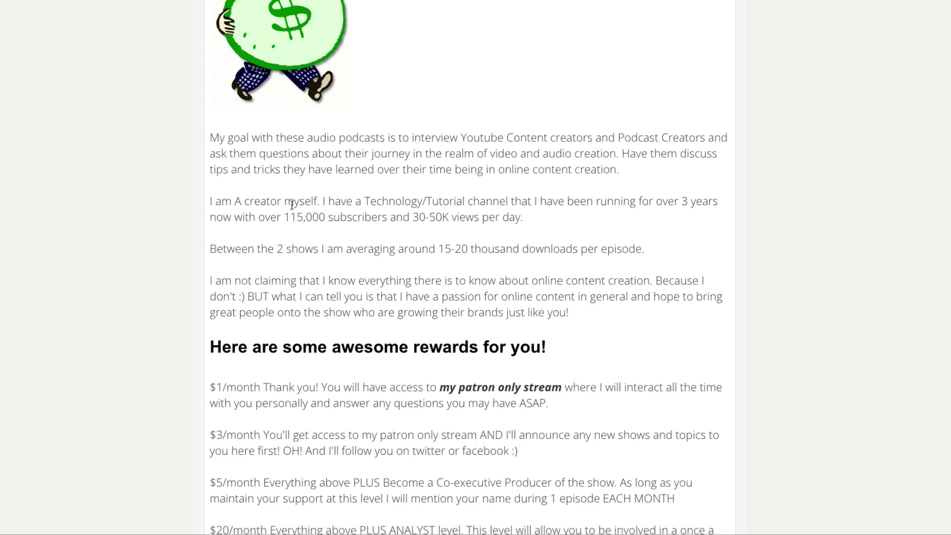
{"action": "scroll", "coordinate": [147, 330], "scroll_direction": "down", "scroll_amount": 3}
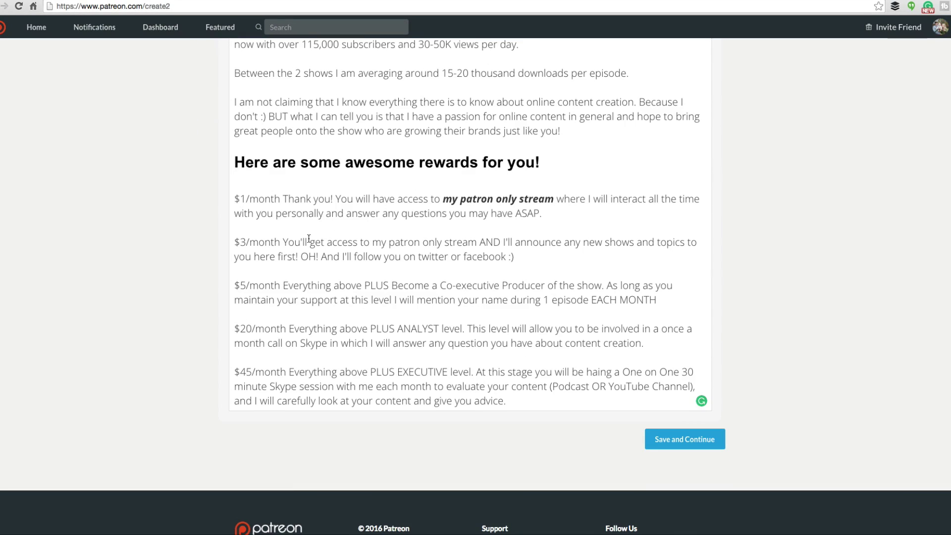
{"action": "left_click_drag", "start_coordinate": [235, 164], "coordinate": [540, 174]}
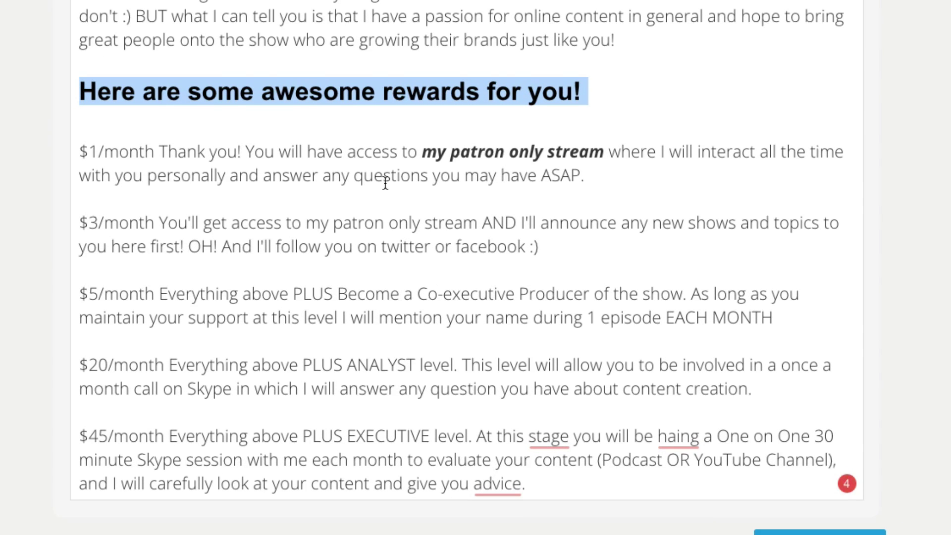
{"action": "scroll", "coordinate": [119, 206], "scroll_direction": "up", "scroll_amount": 5}
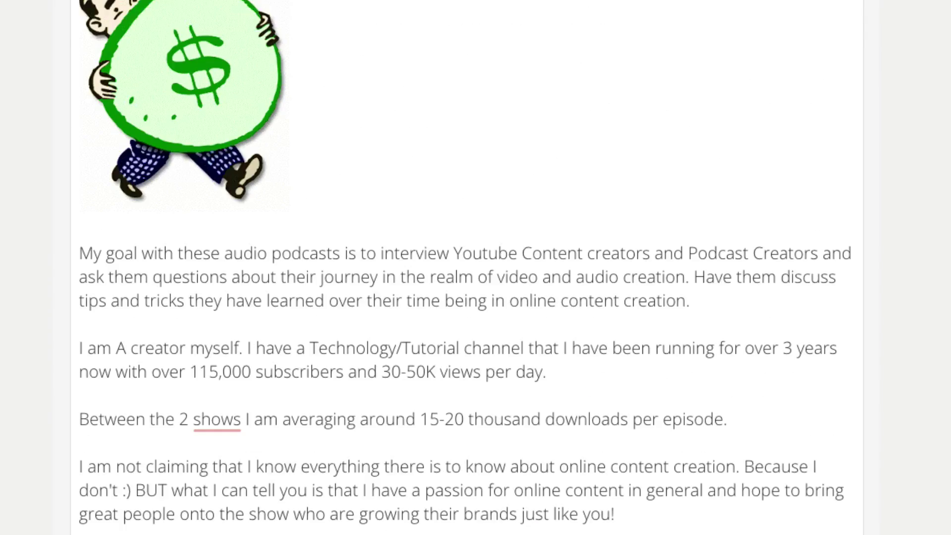
{"action": "scroll", "coordinate": [466, 267], "scroll_direction": "up", "scroll_amount": 5}
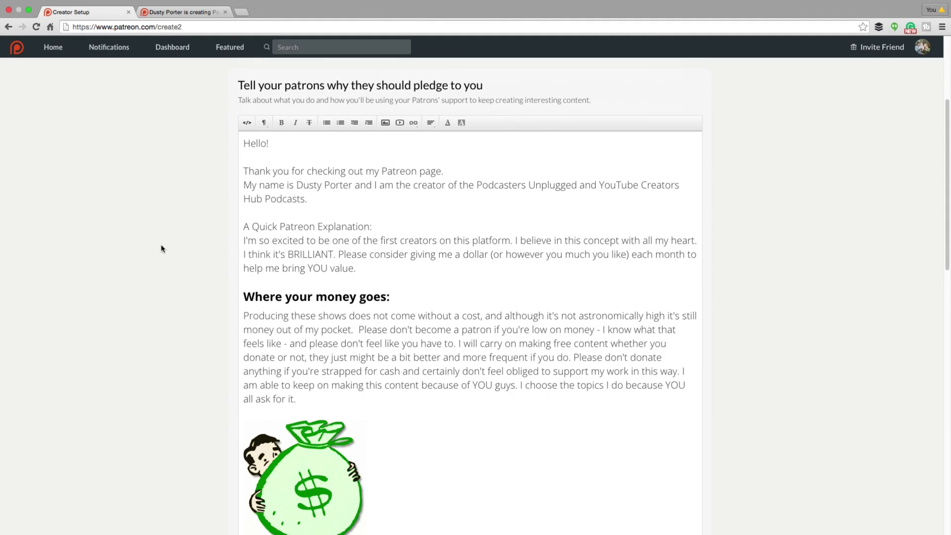
{"action": "scroll", "coordinate": [163, 249], "scroll_direction": "up", "scroll_amount": 4}
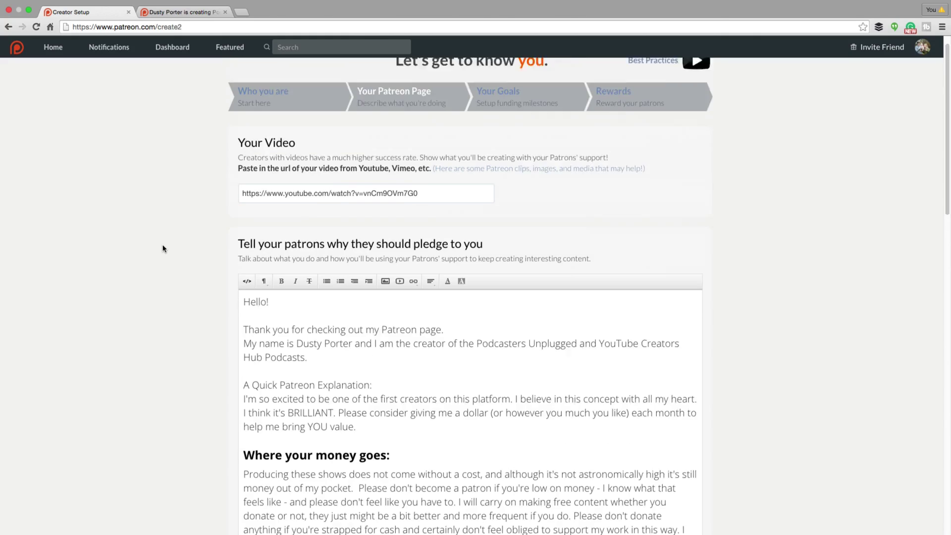
{"action": "scroll", "coordinate": [163, 249], "scroll_direction": "up", "scroll_amount": 1}
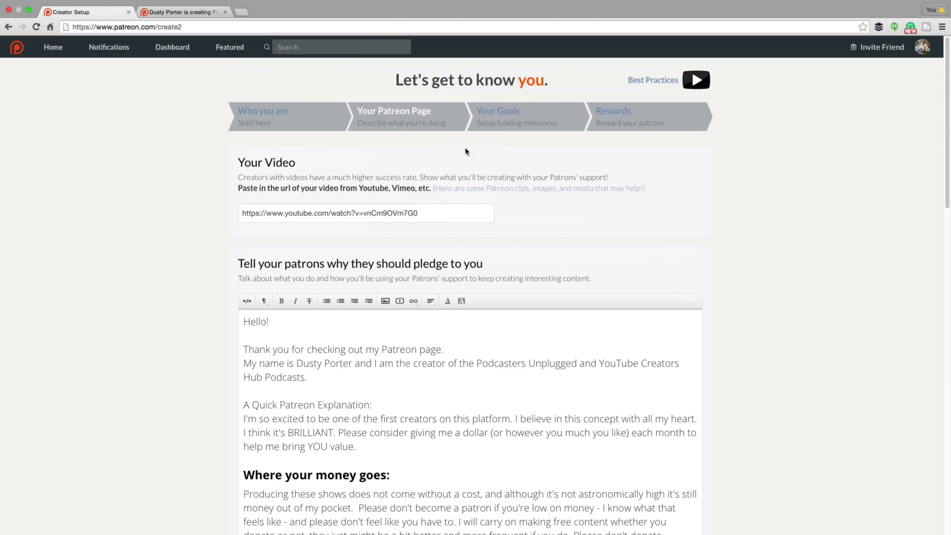
- Open the Your Goals stage and examine the first goal's pledge amount and title
{"action": "left_click", "coordinate": [499, 116]}
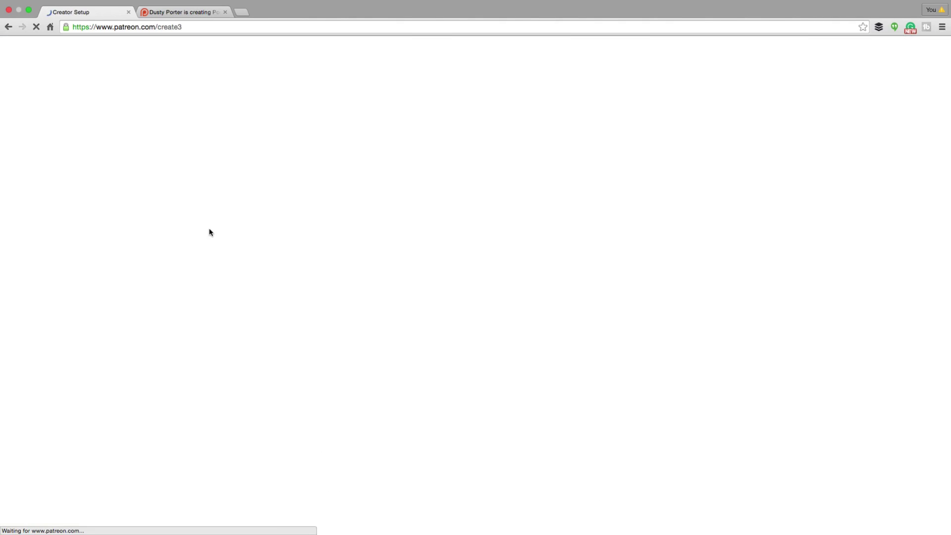
{"action": "scroll", "coordinate": [189, 235], "scroll_direction": "down", "scroll_amount": 3}
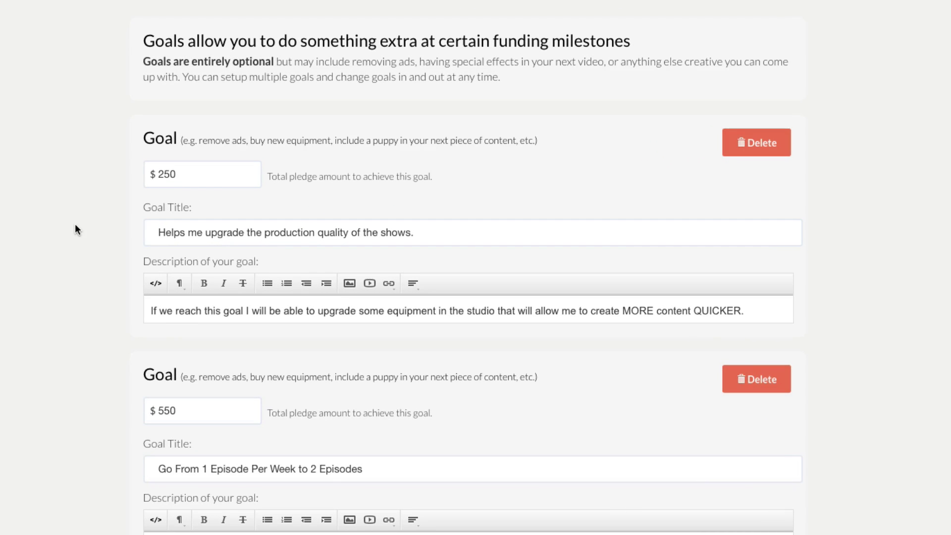
{"action": "left_click_drag", "start_coordinate": [179, 174], "coordinate": [131, 173]}
{"action": "left_click", "coordinate": [160, 231]}
{"action": "left_click_drag", "start_coordinate": [192, 207], "coordinate": [432, 235]}
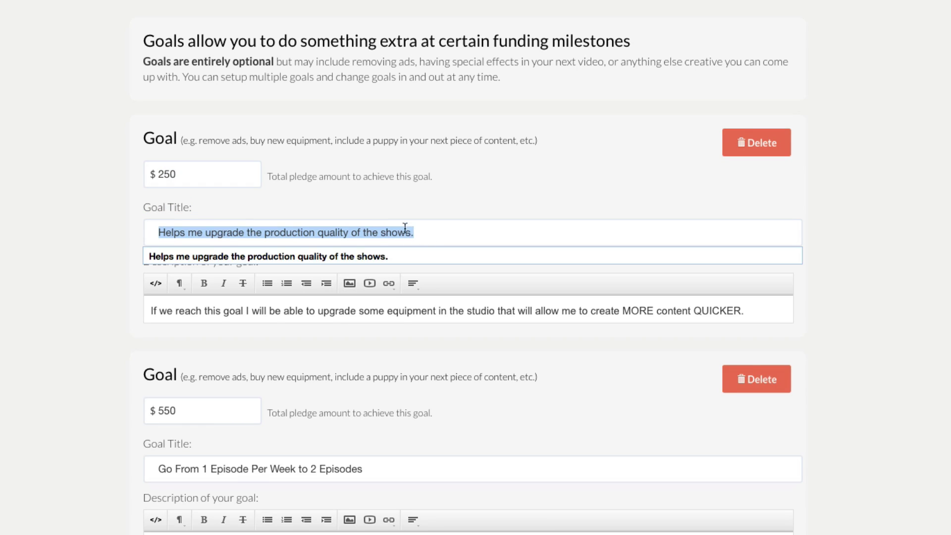
- Examine the $250 goal's description and the title, amount and description of the $550 goal below it
{"action": "left_click", "coordinate": [97, 251]}
{"action": "left_click", "coordinate": [161, 311]}
{"action": "left_click", "coordinate": [173, 312]}
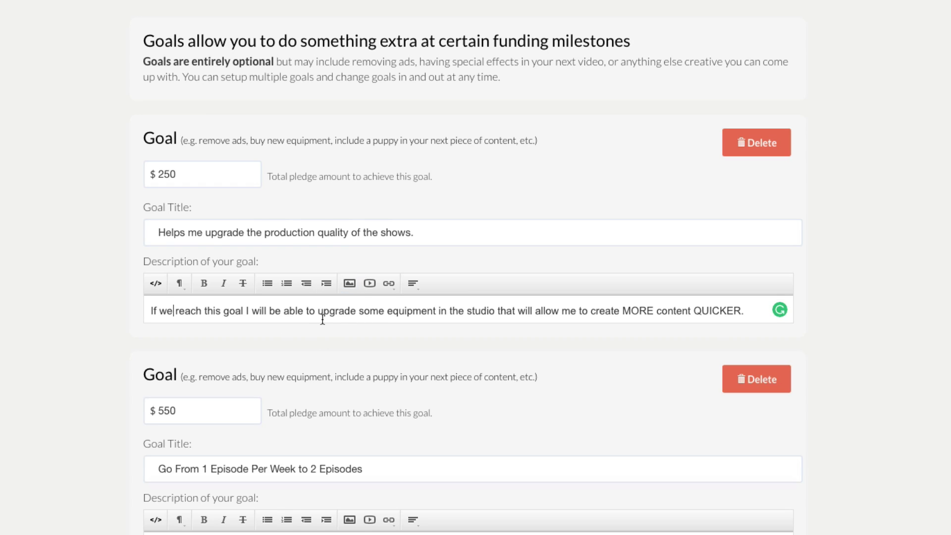
{"action": "scroll", "coordinate": [71, 297], "scroll_direction": "down", "scroll_amount": 1}
{"action": "scroll", "coordinate": [72, 293], "scroll_direction": "down", "scroll_amount": 3}
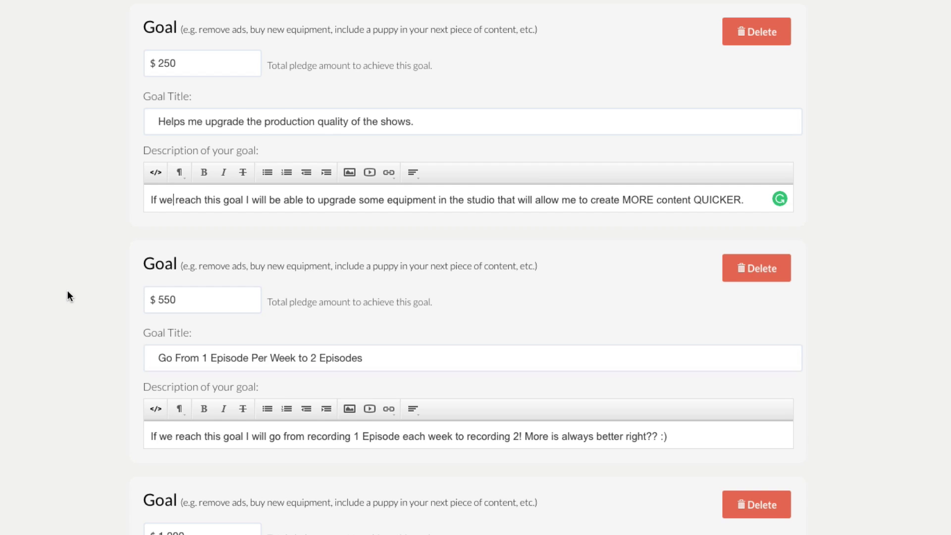
{"action": "scroll", "coordinate": [51, 270], "scroll_direction": "up", "scroll_amount": 5}
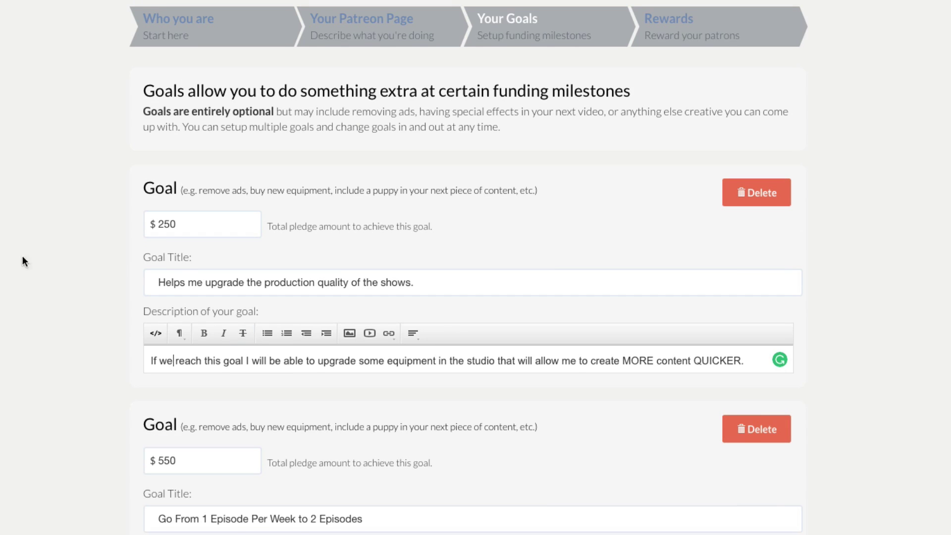
{"action": "left_click_drag", "start_coordinate": [179, 460], "coordinate": [141, 459]}
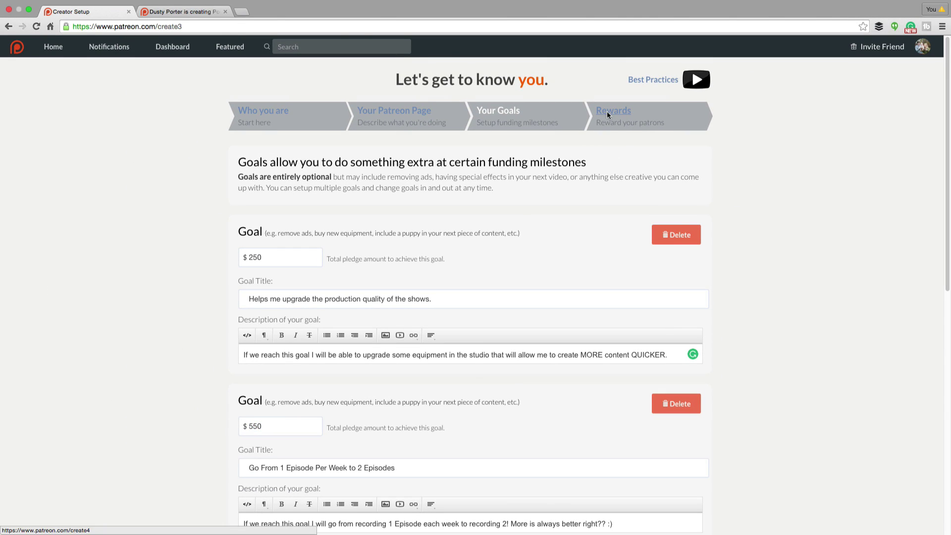
- Open the Rewards stage and examine the first reward's pledge amount, details text and availability options
{"action": "left_click", "coordinate": [607, 112]}
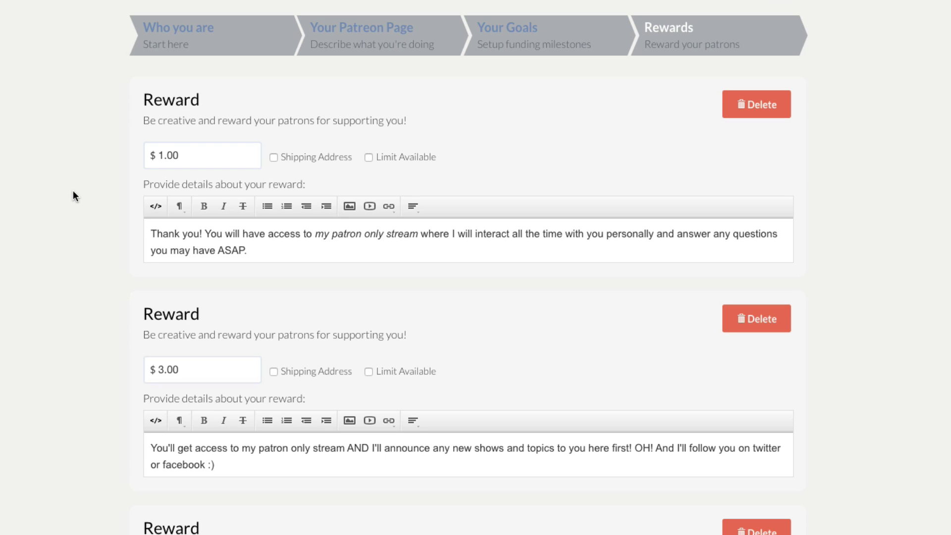
{"action": "scroll", "coordinate": [70, 191], "scroll_direction": "down", "scroll_amount": 1}
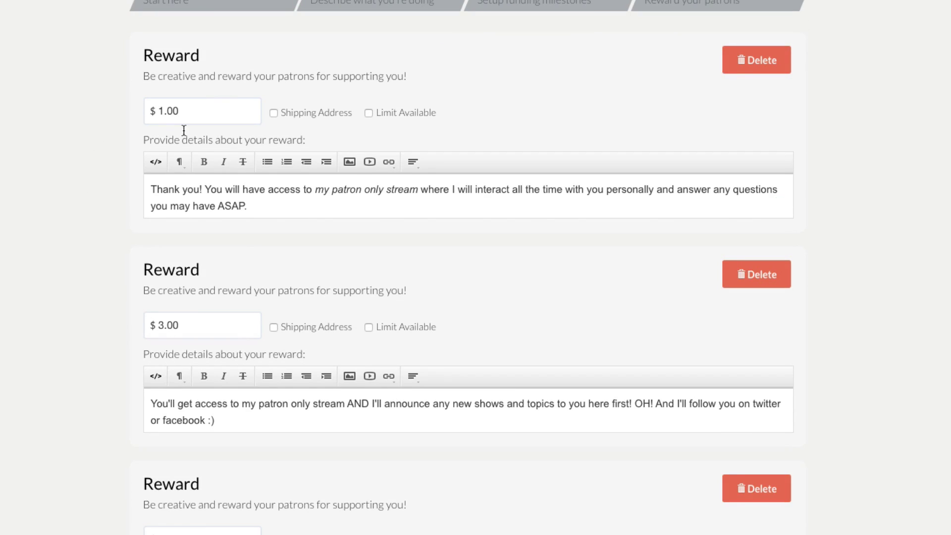
{"action": "left_click_drag", "start_coordinate": [191, 111], "coordinate": [159, 111]}
{"action": "left_click", "coordinate": [248, 212]}
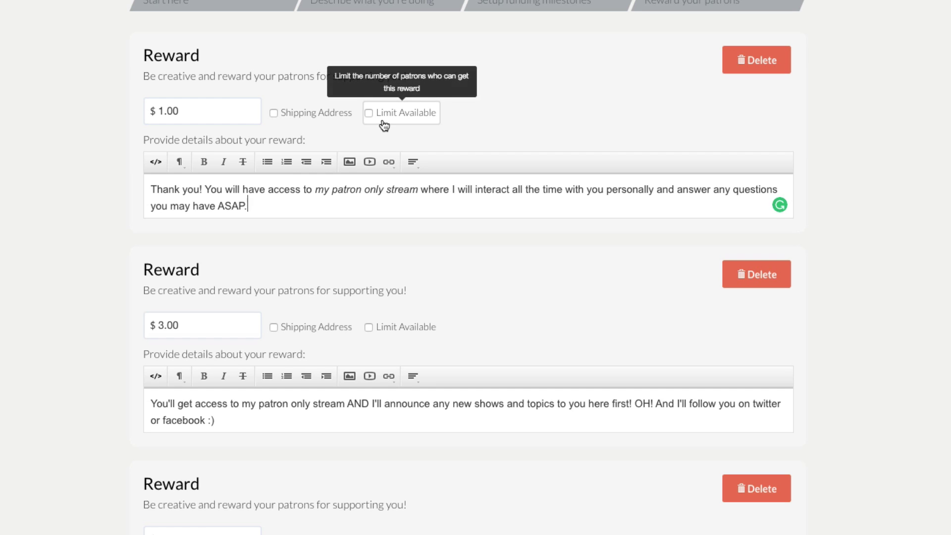
- Enable limited availability on the $45.00 reward and set its limit to 10
{"action": "scroll", "coordinate": [142, 270], "scroll_direction": "down", "scroll_amount": 12}
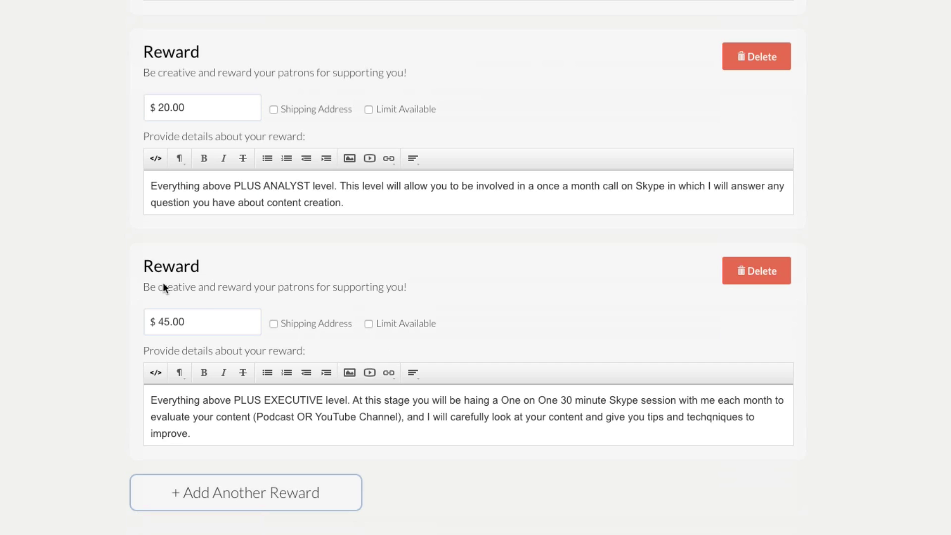
{"action": "left_click", "coordinate": [367, 323]}
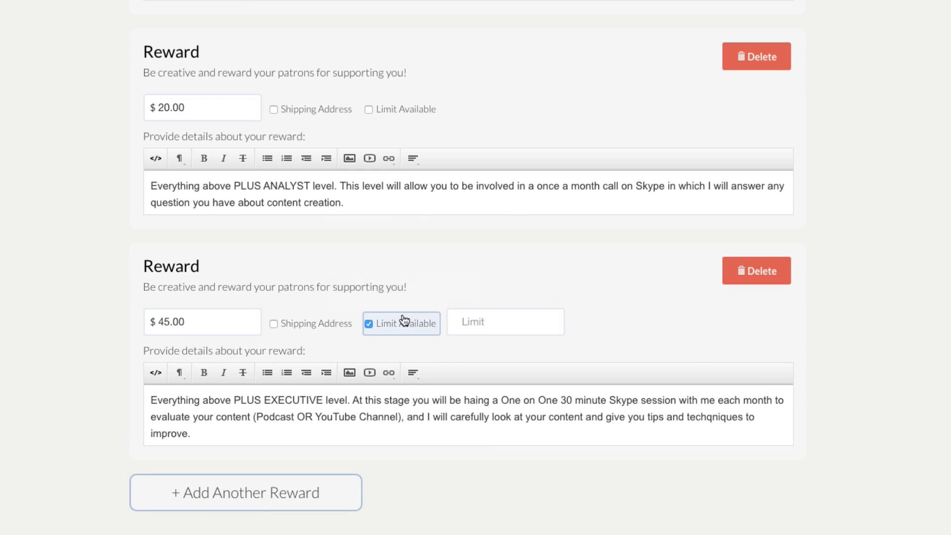
{"action": "left_click", "coordinate": [478, 320]}
{"action": "type", "text": "10"}
- Examine the Say Thank You section, covering the thank you message text and the optional thank you video URL
{"action": "scroll", "coordinate": [20, 266], "scroll_direction": "down", "scroll_amount": 6}
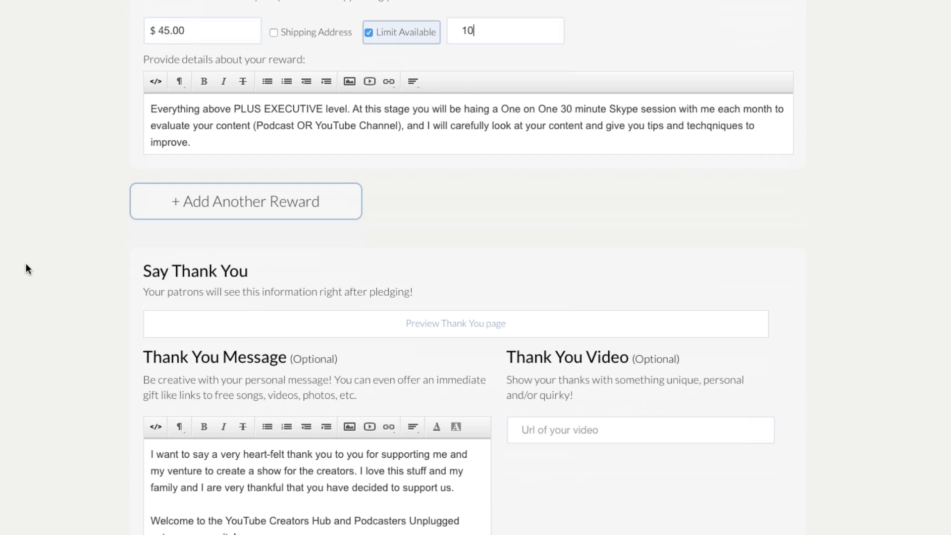
{"action": "scroll", "coordinate": [14, 273], "scroll_direction": "down", "scroll_amount": 3}
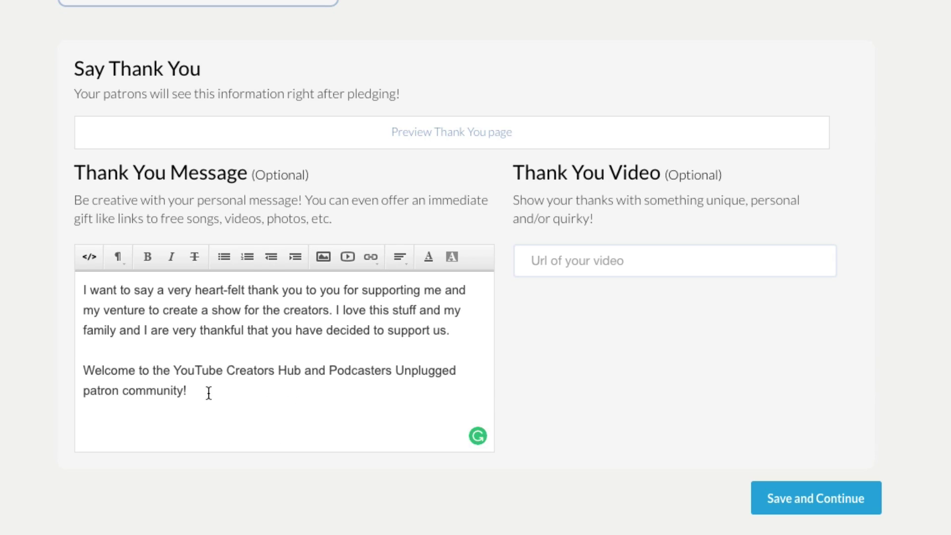
{"action": "left_click_drag", "start_coordinate": [208, 390], "coordinate": [54, 271]}
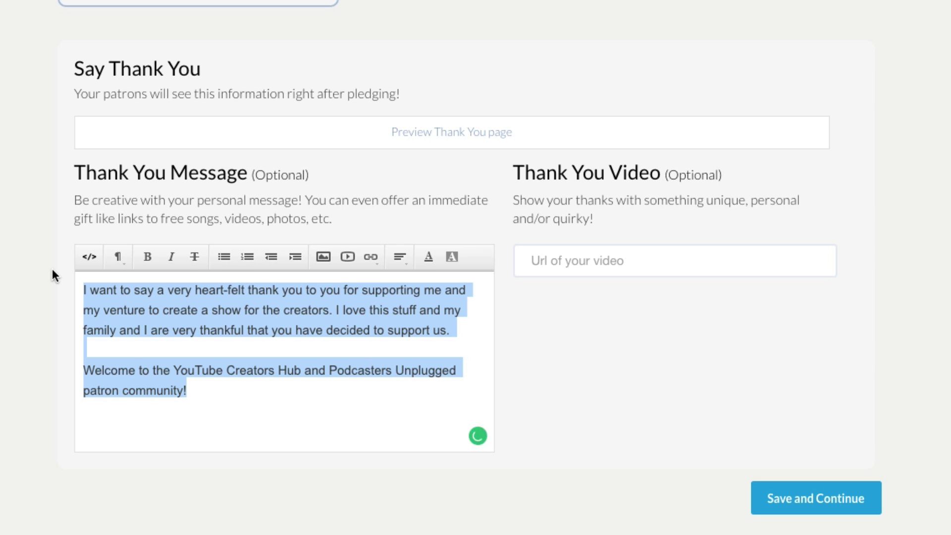
{"action": "left_click", "coordinate": [54, 271]}
{"action": "left_click", "coordinate": [559, 259]}
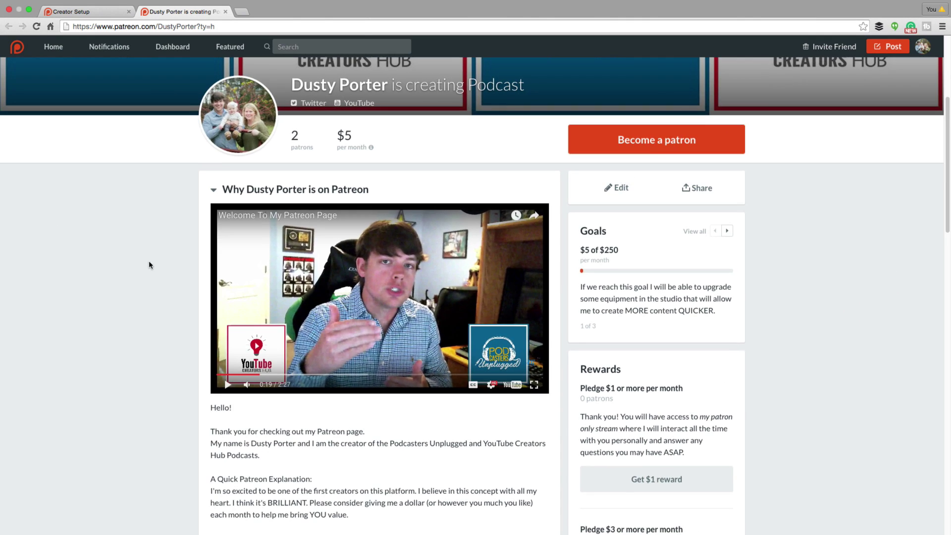
- Review how the description, goals and rewards appear on the creator's public page
{"action": "scroll", "coordinate": [149, 260], "scroll_direction": "down", "scroll_amount": 8}
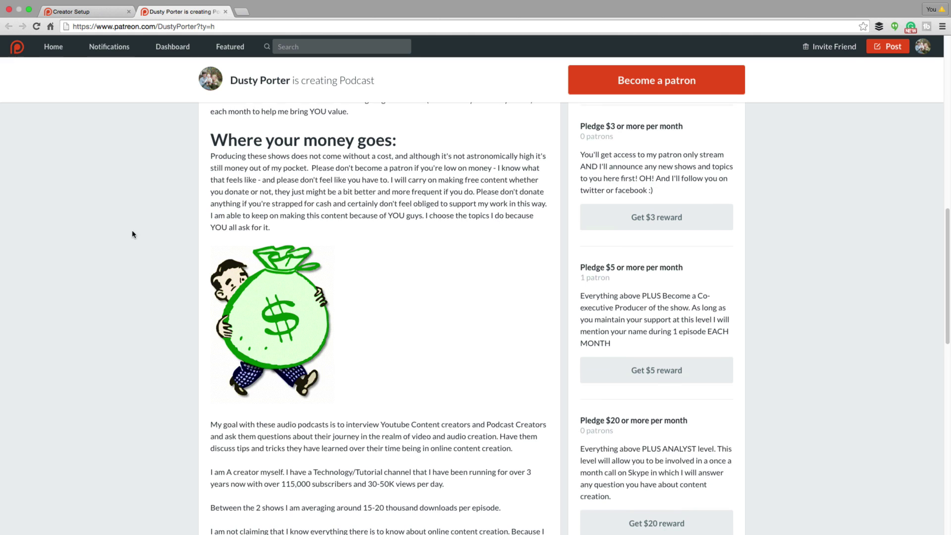
{"action": "scroll", "coordinate": [515, 302], "scroll_direction": "up", "scroll_amount": 2}
{"action": "scroll", "coordinate": [507, 299], "scroll_direction": "up", "scroll_amount": 2}
{"action": "scroll", "coordinate": [558, 283], "scroll_direction": "up", "scroll_amount": 3}
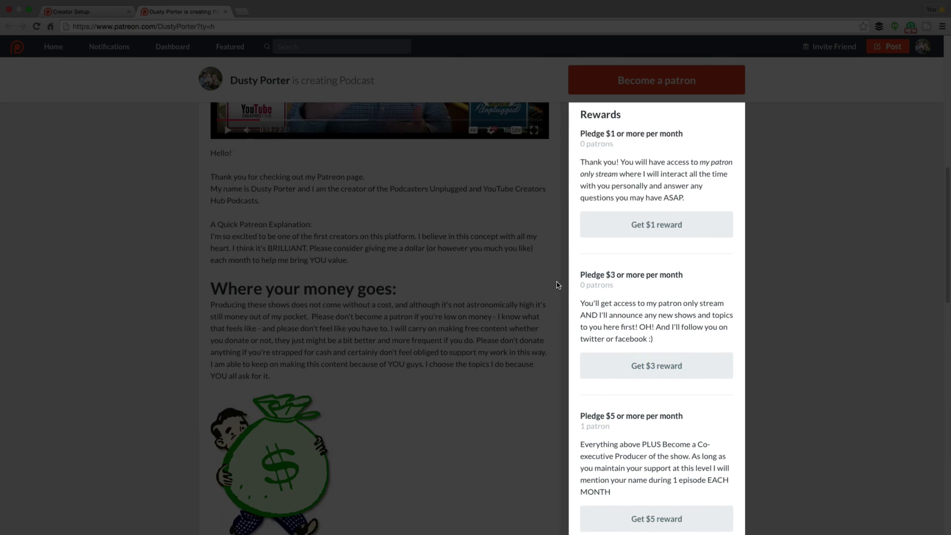
{"action": "scroll", "coordinate": [525, 319], "scroll_direction": "up", "scroll_amount": 3}
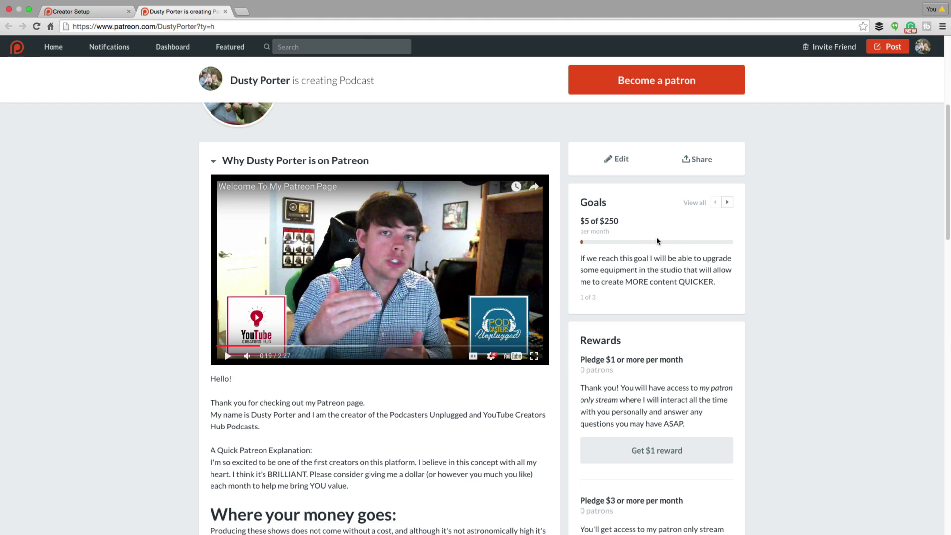
{"action": "scroll", "coordinate": [512, 364], "scroll_direction": "down", "scroll_amount": 2}
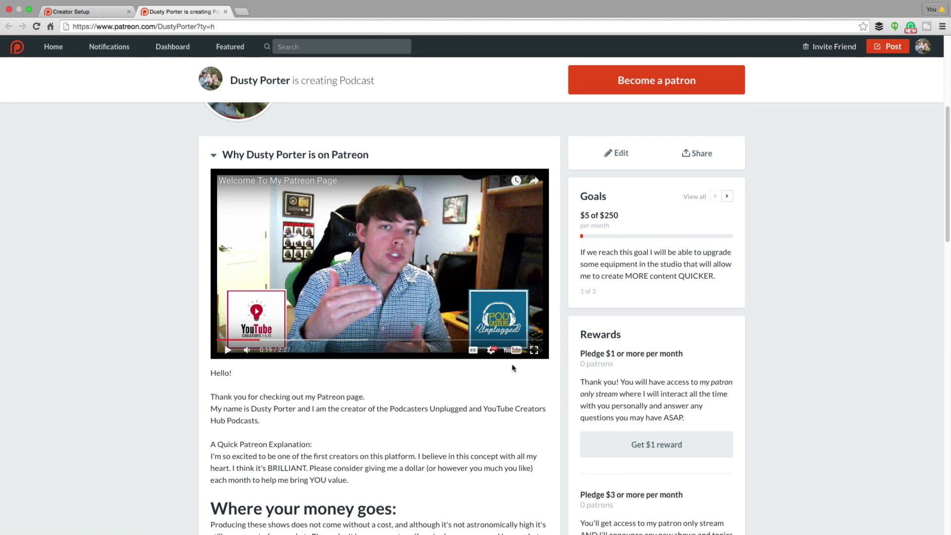
{"action": "scroll", "coordinate": [481, 347], "scroll_direction": "up", "scroll_amount": 5}
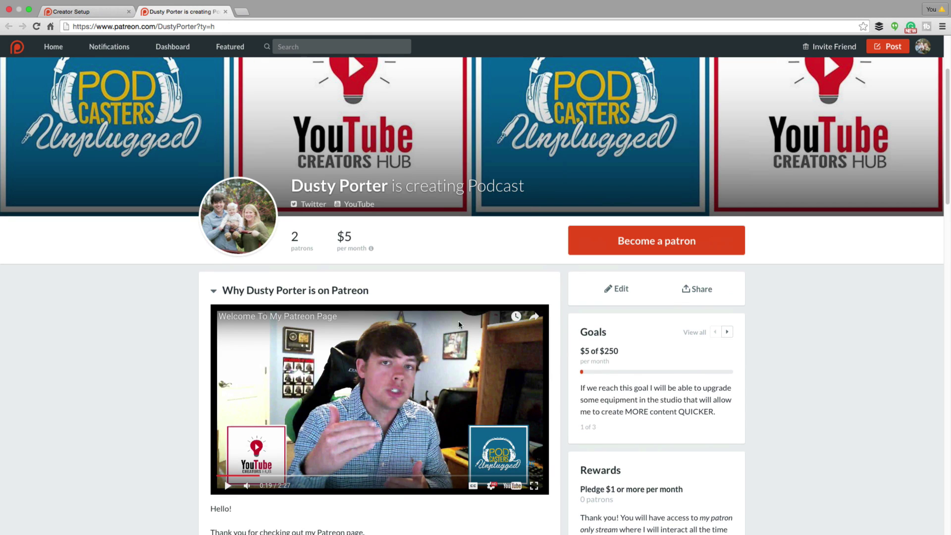
- Open the creator Dashboard and examine the Engagement, Declines, Pledge Growth and Patron Exit Surveys reports
{"action": "left_click", "coordinate": [173, 47]}
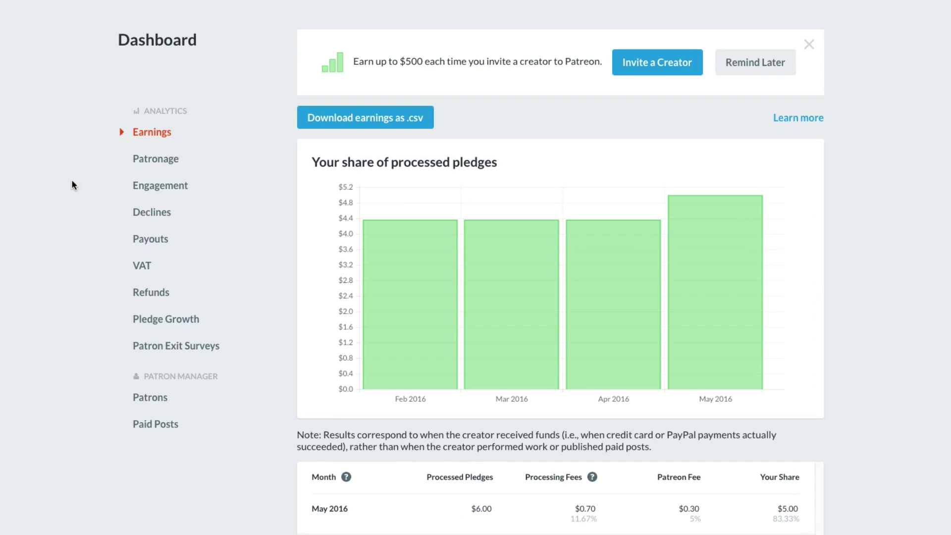
{"action": "left_click", "coordinate": [181, 188]}
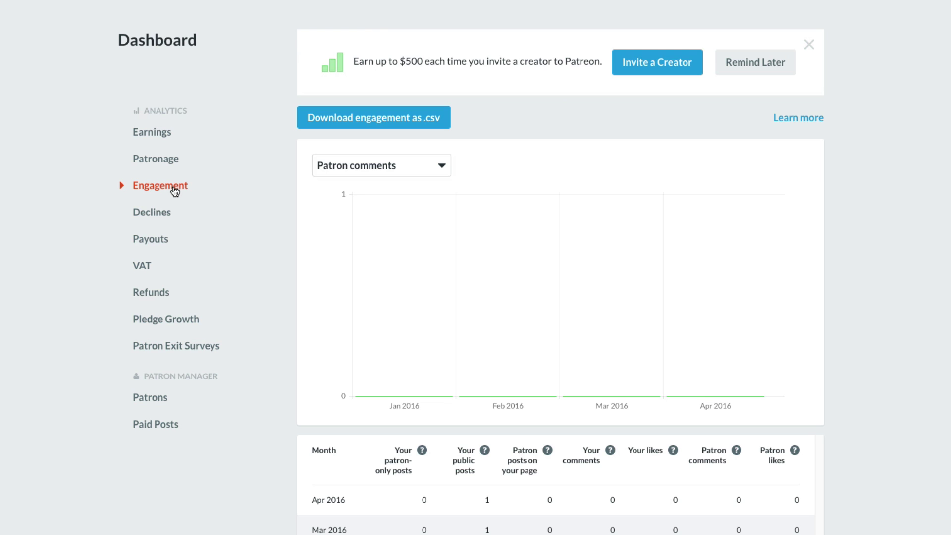
{"action": "left_click", "coordinate": [157, 212]}
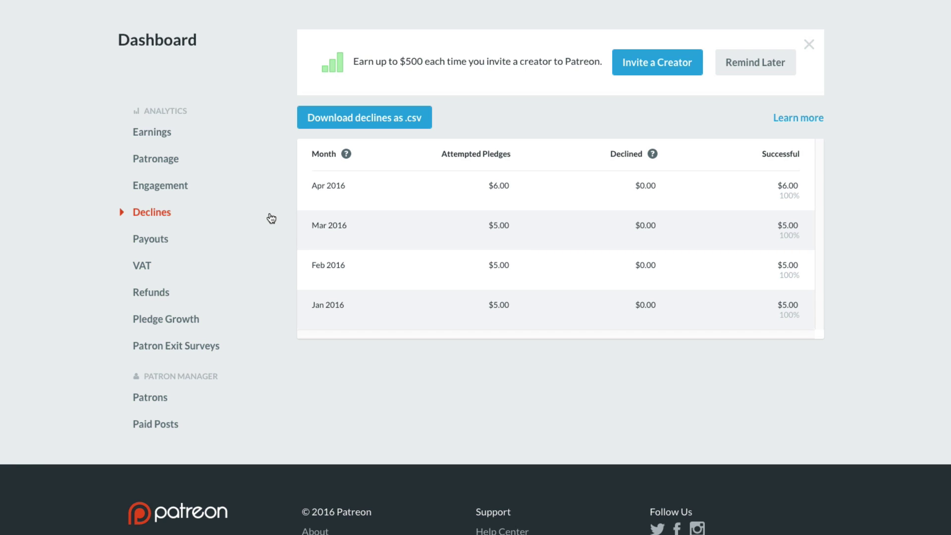
{"action": "left_click", "coordinate": [178, 323]}
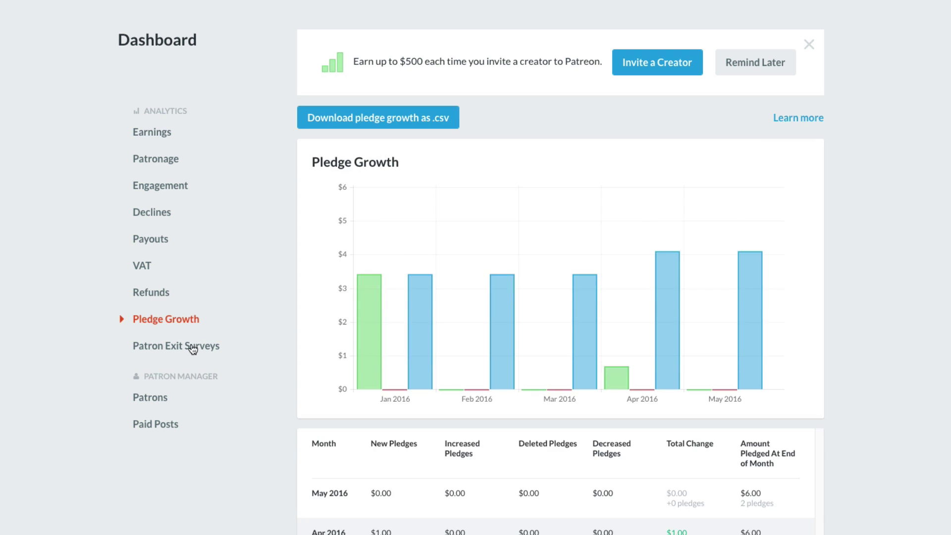
{"action": "left_click", "coordinate": [193, 349]}
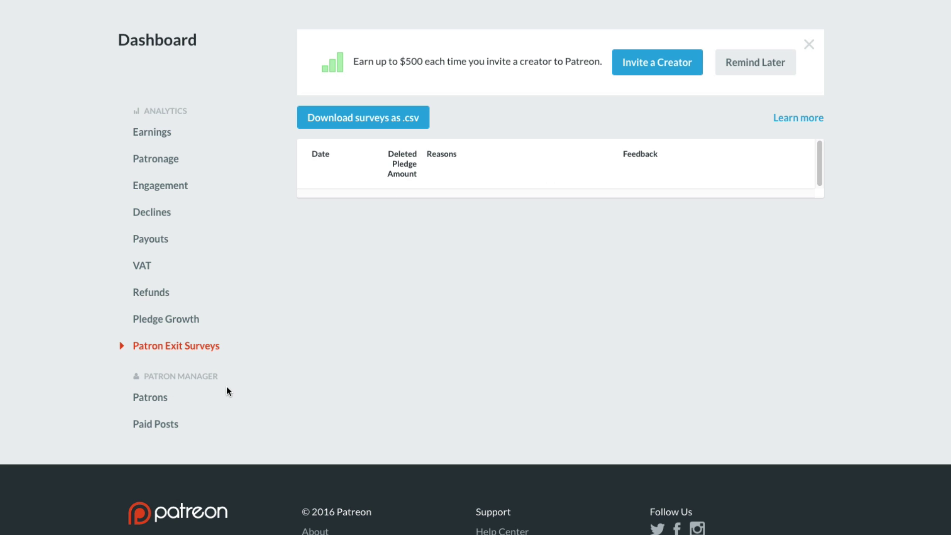
- Open the list of patrons in the Patron Manager and select both patrons
{"action": "left_click", "coordinate": [163, 403]}
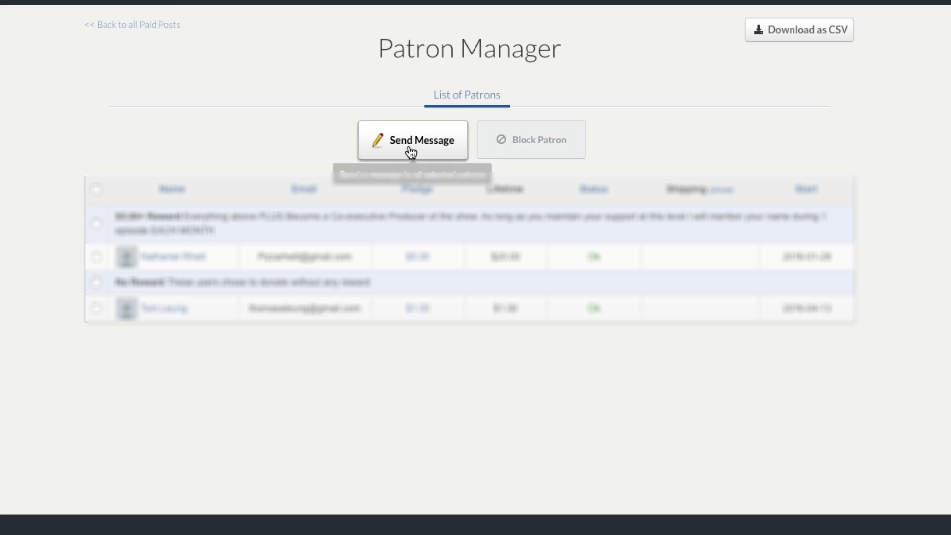
{"action": "left_click", "coordinate": [96, 255]}
{"action": "left_click", "coordinate": [97, 308]}
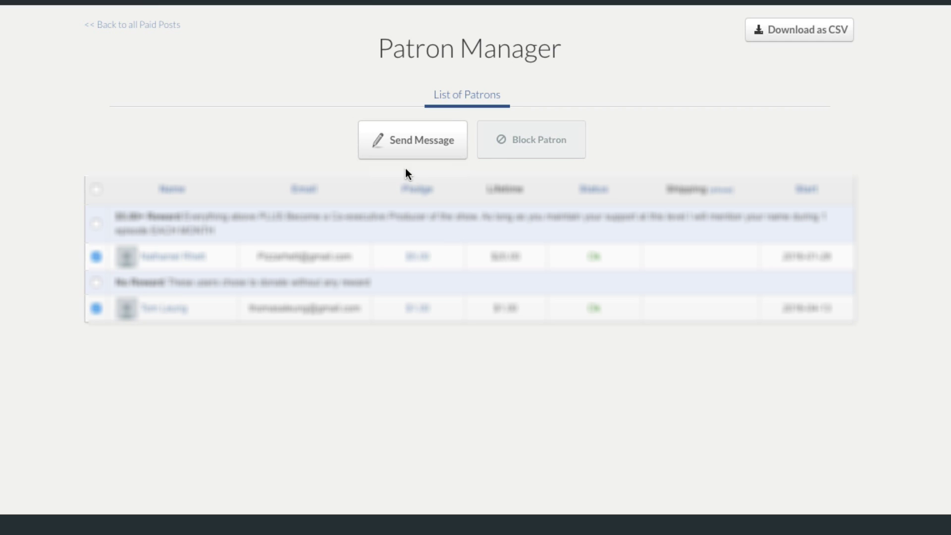
- Return to all paid posts and examine the monthly supported posts and the total processed amount
{"action": "left_click", "coordinate": [125, 27]}
{"action": "scroll", "coordinate": [14, 488], "scroll_direction": "down", "scroll_amount": 2}
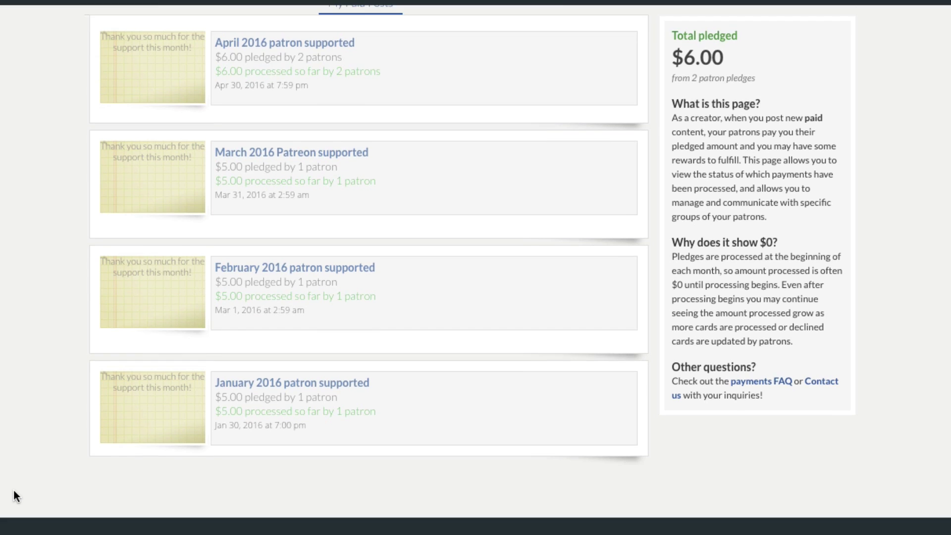
{"action": "scroll", "coordinate": [13, 489], "scroll_direction": "up", "scroll_amount": 2}
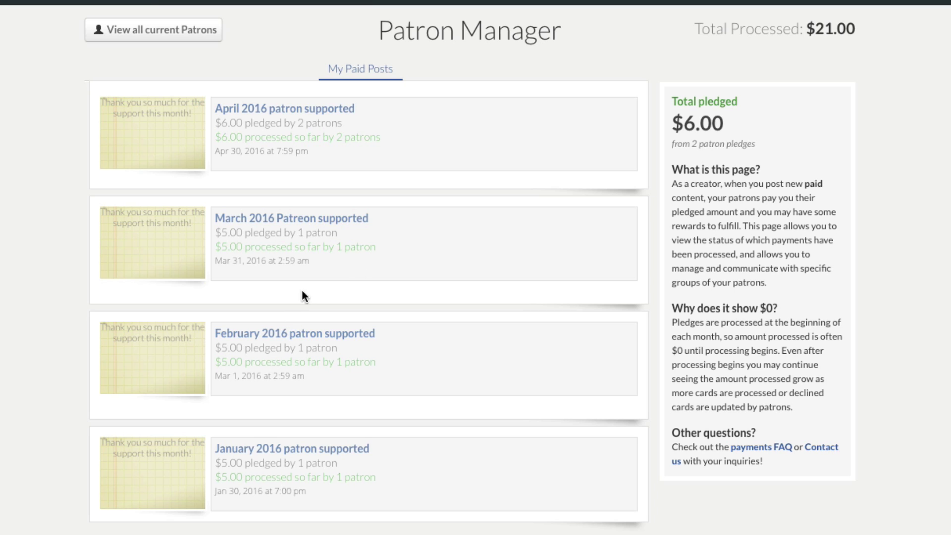
{"action": "left_click_drag", "start_coordinate": [694, 28], "coordinate": [836, 31]}
{"action": "left_click", "coordinate": [866, 40]}
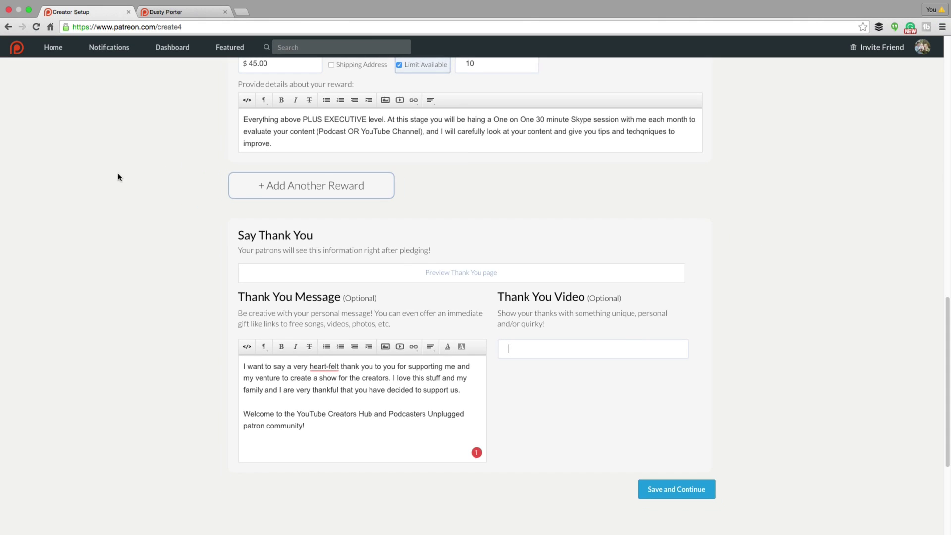
- Review the creator setup's Rewards stage up to its first reward and reopen the creator's public page from the Patron Manager
{"action": "scroll", "coordinate": [145, 272], "scroll_direction": "up", "scroll_amount": 15}
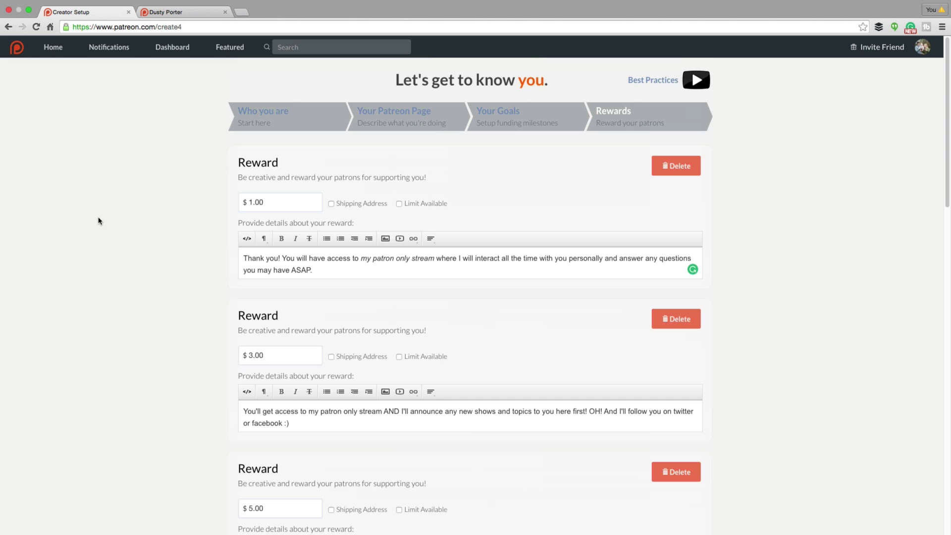
{"action": "left_click", "coordinate": [162, 18]}
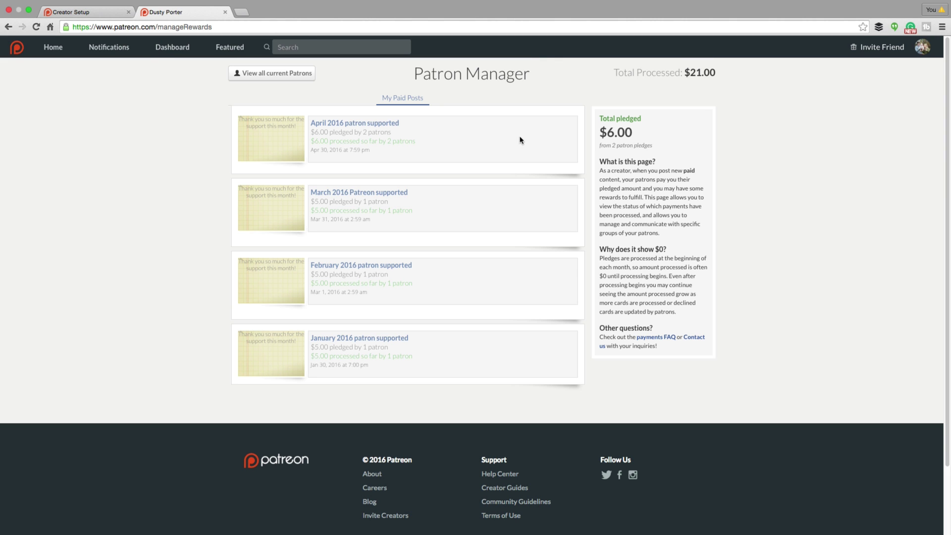
{"action": "left_click", "coordinate": [921, 48]}
{"action": "left_click", "coordinate": [890, 67]}
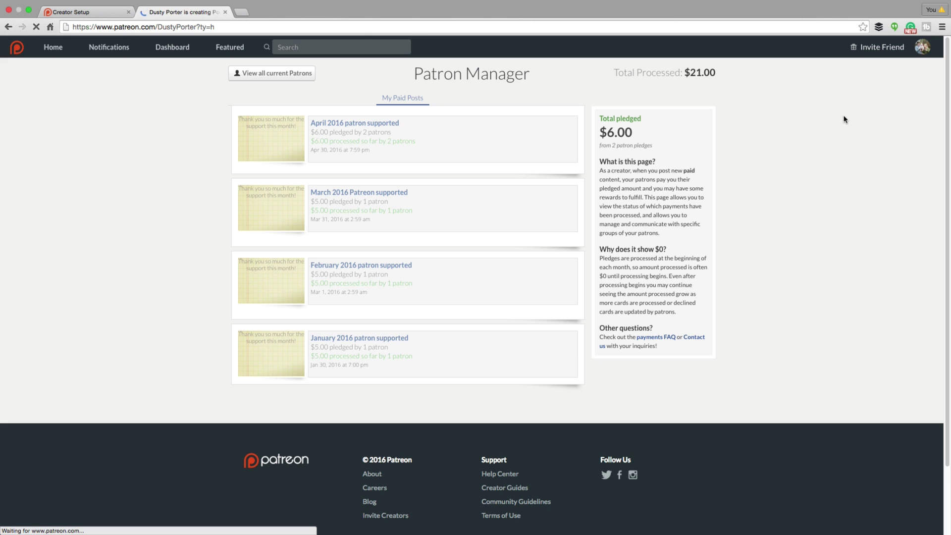
{"action": "scroll", "coordinate": [531, 308], "scroll_direction": "down", "scroll_amount": 5}
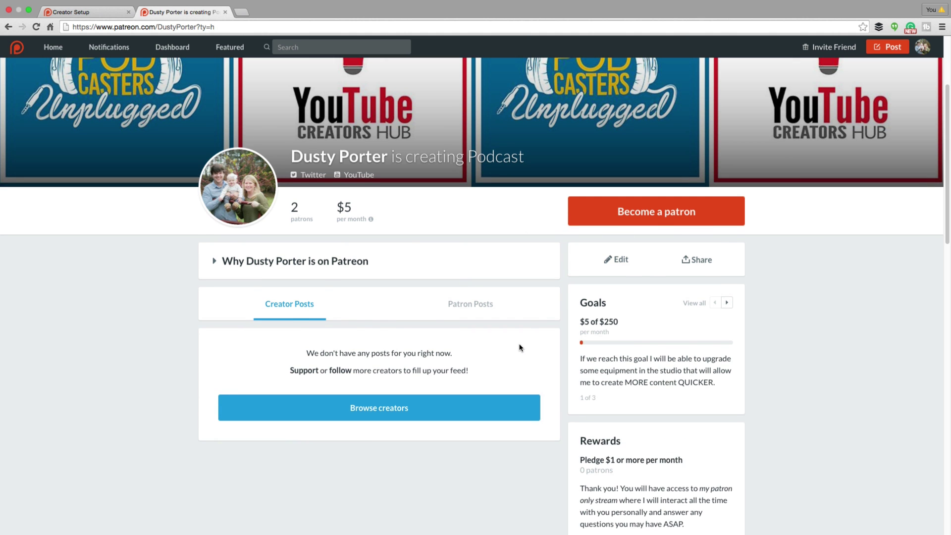